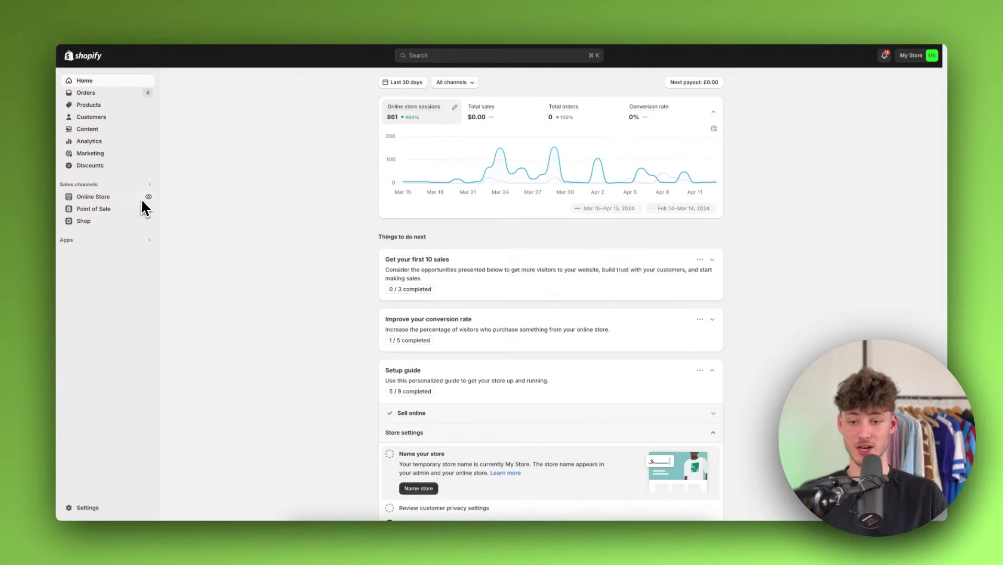
# View the live storefront's home page and return to the store admin
pyautogui.click(149, 197)
pyautogui.scroll(-3, 542, 327)
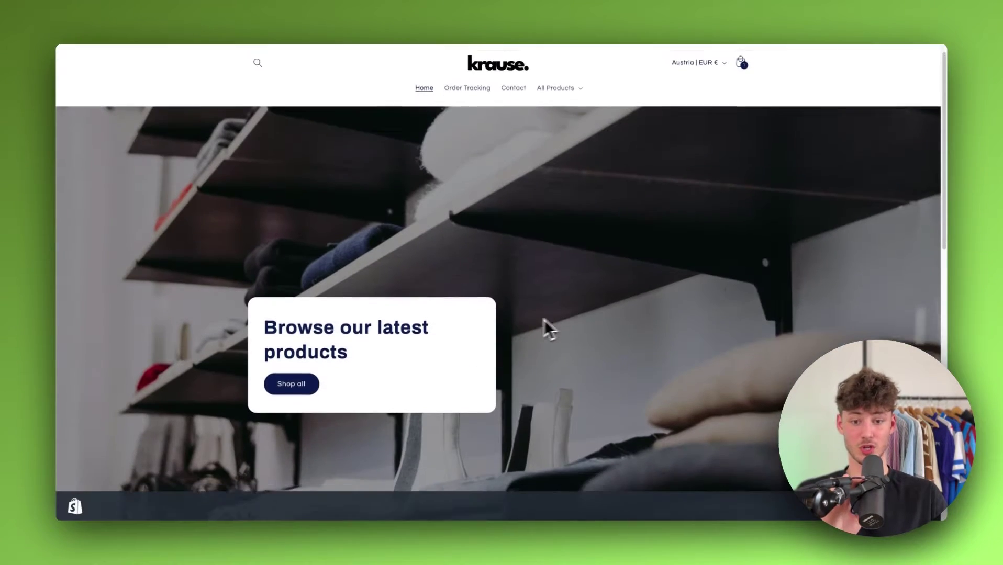
pyautogui.scroll(2, 523, 277)
pyautogui.scroll(1, 529, 278)
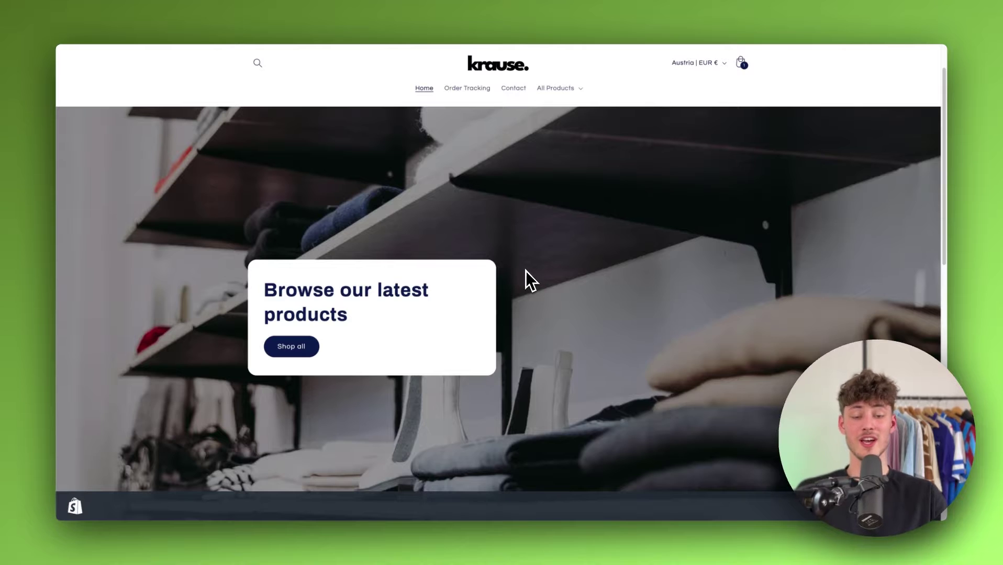
pyautogui.scroll(-1, 529, 277)
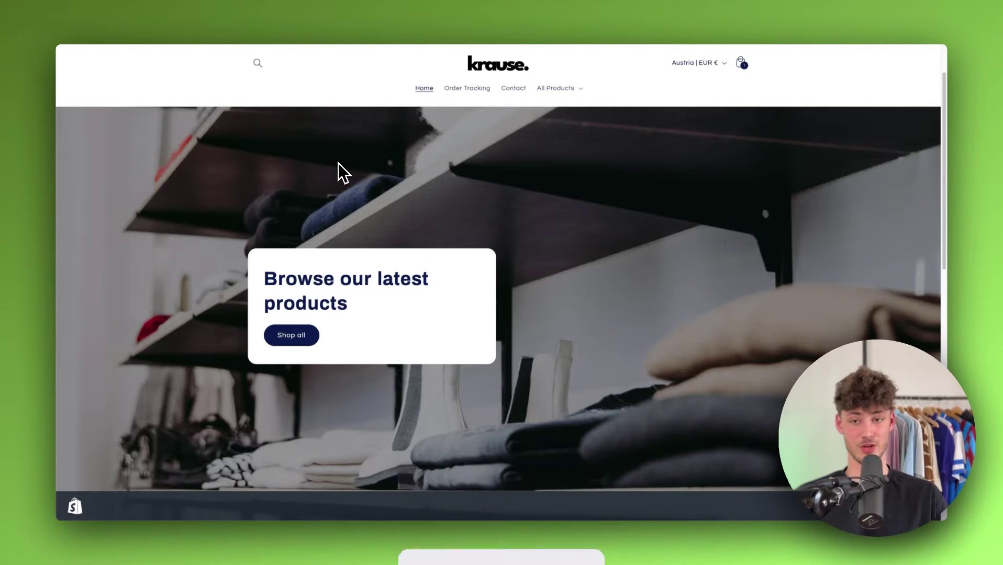
pyautogui.click(166, 26)
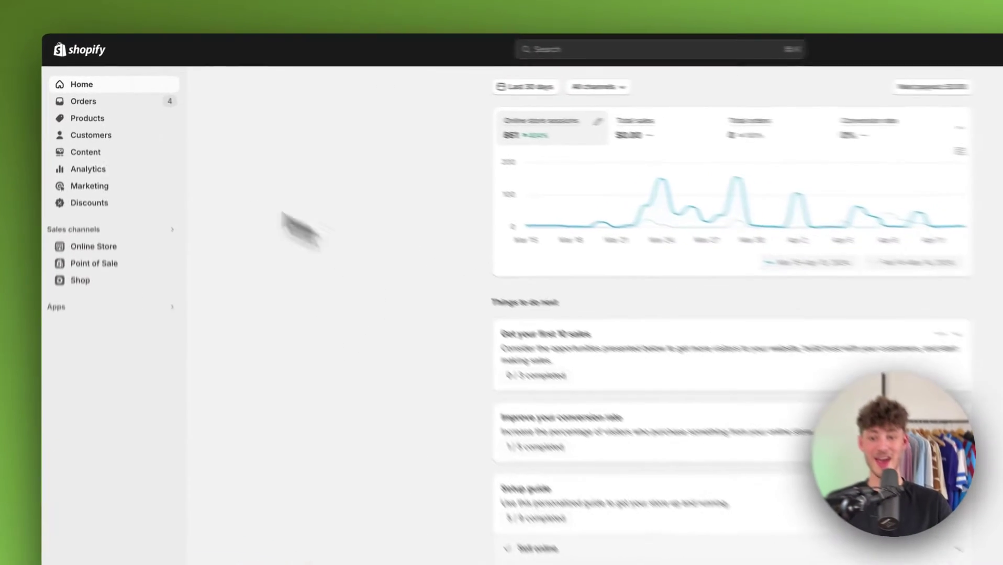
# Open the online store's themes and add the free Dawn theme to the theme library
pyautogui.click(104, 197)
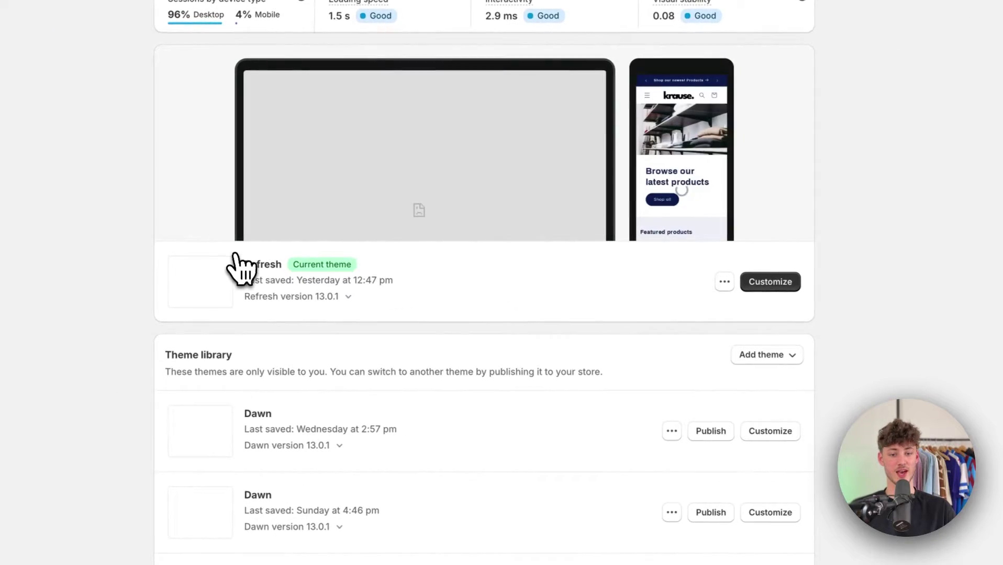
pyautogui.moveTo(251, 264); pyautogui.dragTo(372, 267)
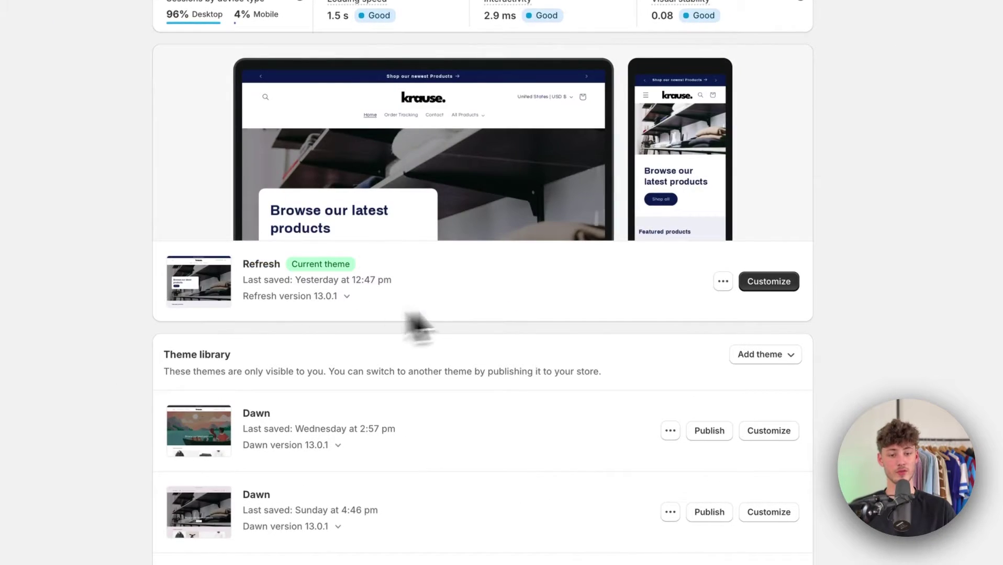
pyautogui.scroll(-10, 419, 325)
pyautogui.scroll(12, 432, 350)
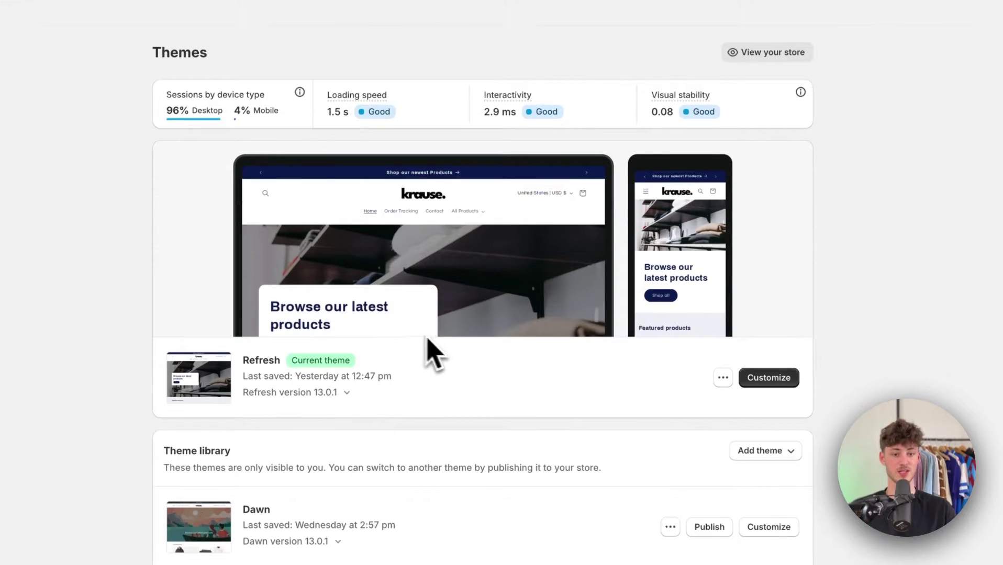
pyautogui.scroll(-8, 471, 361)
pyautogui.scroll(-5, 515, 349)
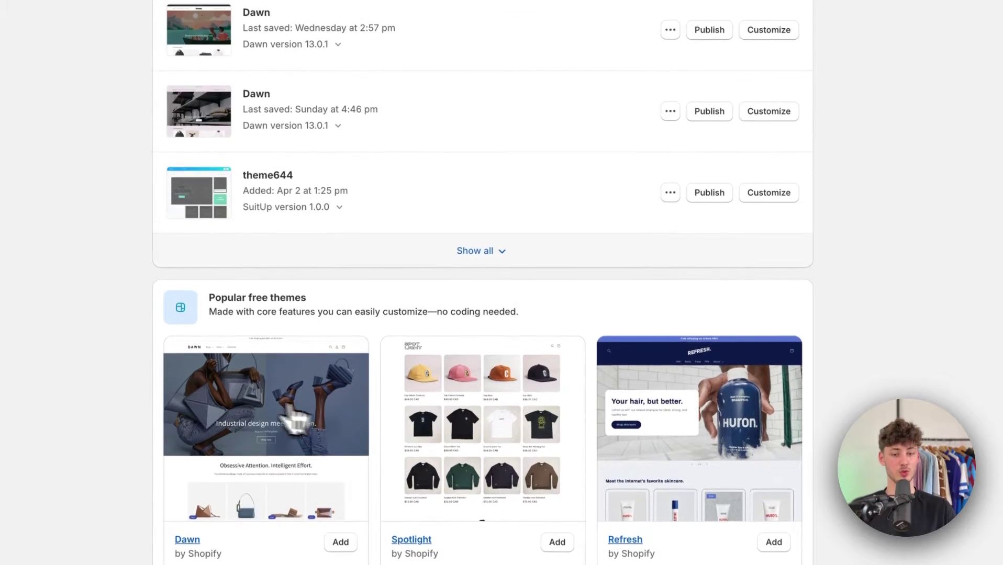
pyautogui.scroll(-2, 604, 469)
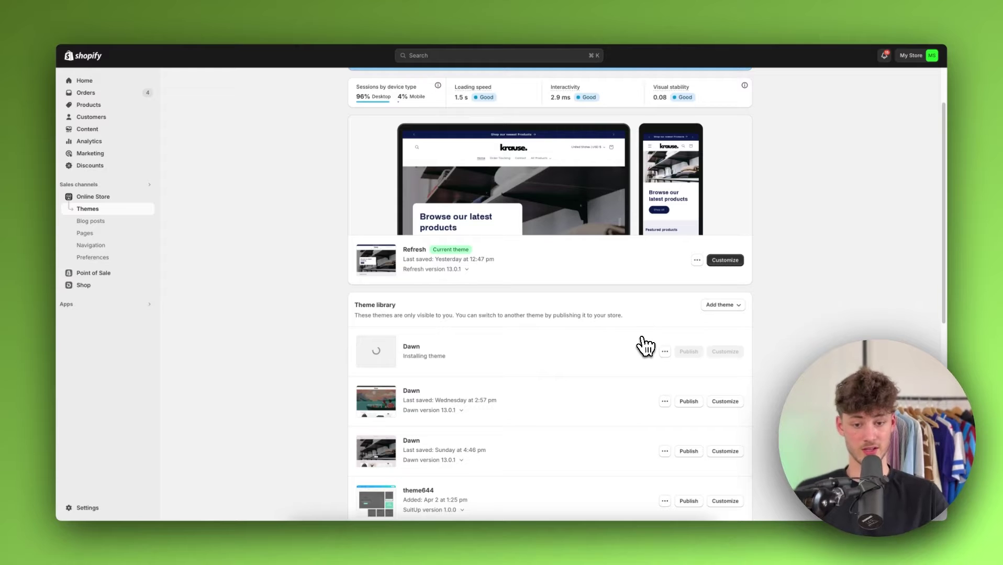
# Publish the newly added Dawn theme as the store's current theme
pyautogui.scroll(-5, 646, 346)
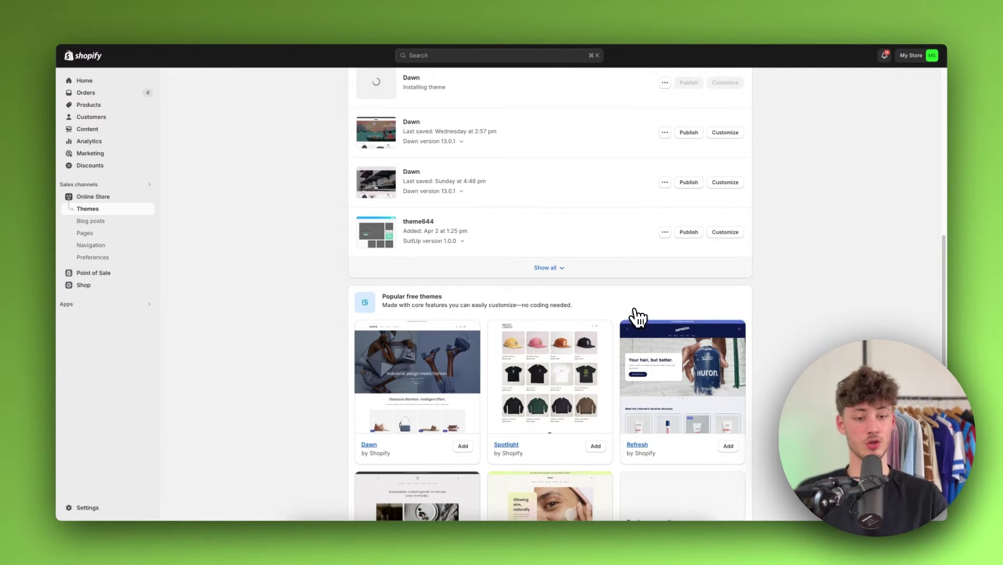
pyautogui.scroll(-2, 632, 316)
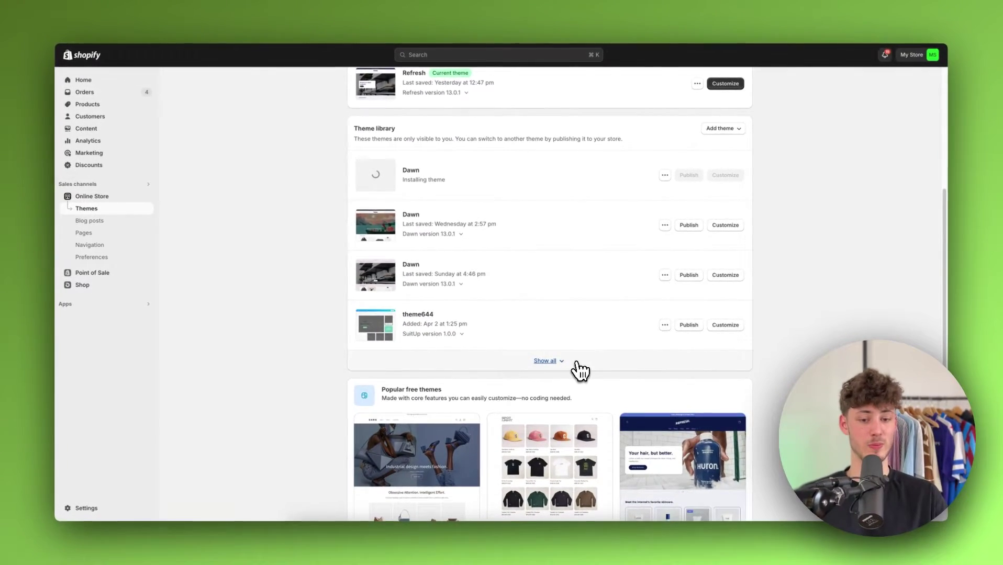
pyautogui.scroll(5, 570, 356)
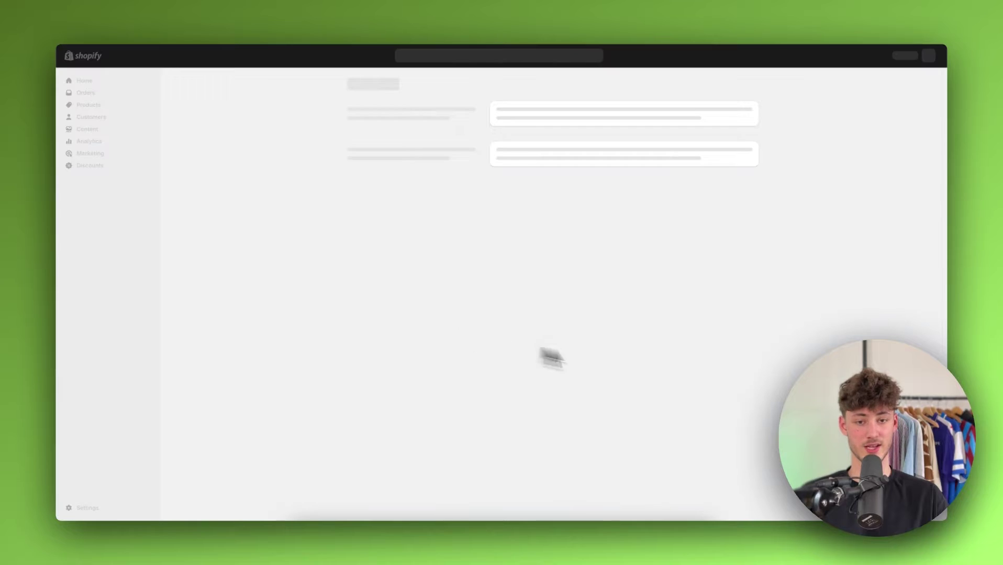
pyautogui.scroll(-3, 597, 376)
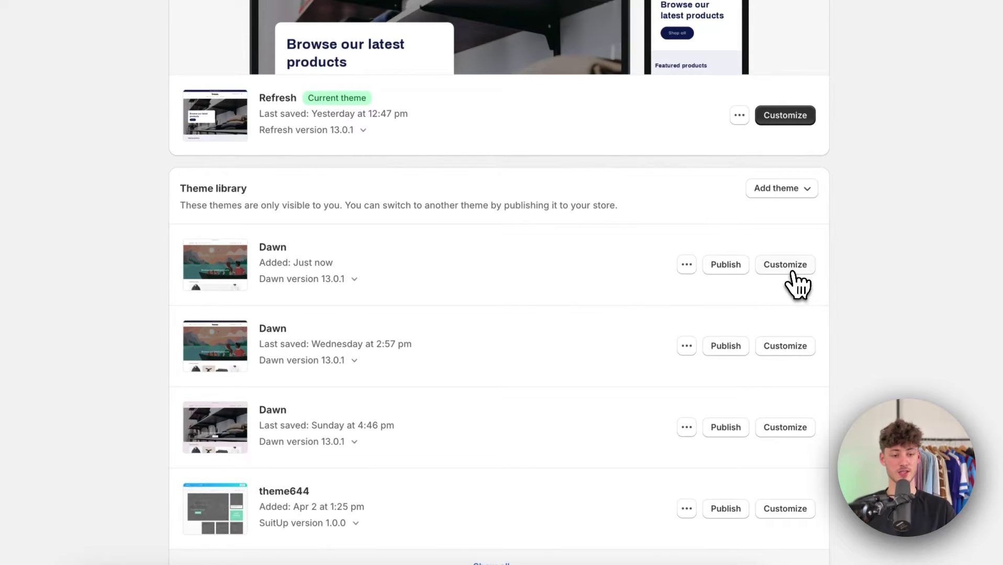
pyautogui.click(727, 266)
pyautogui.click(602, 288)
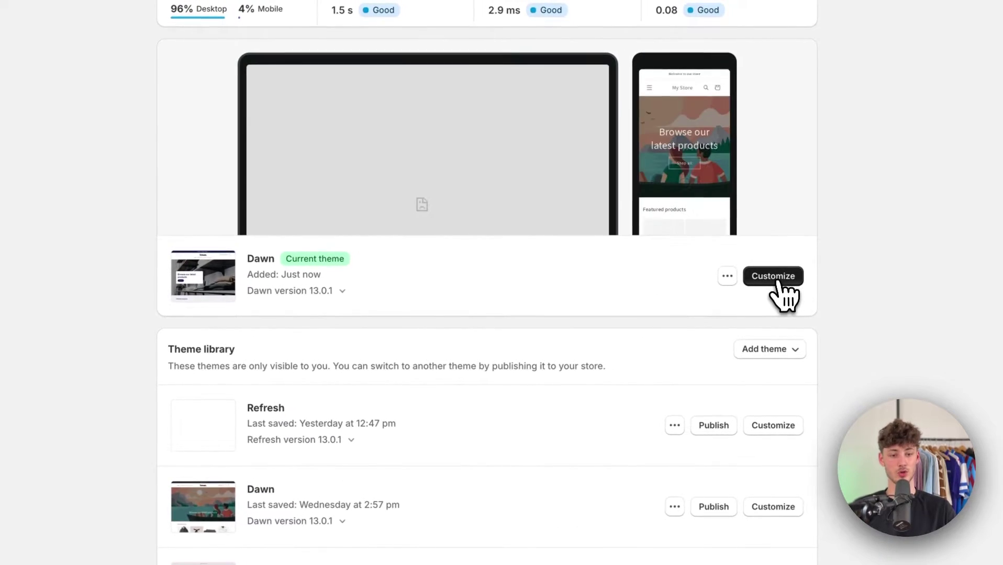
# Open the published Dawn theme for customization and select the home page's image banner section
pyautogui.click(799, 268)
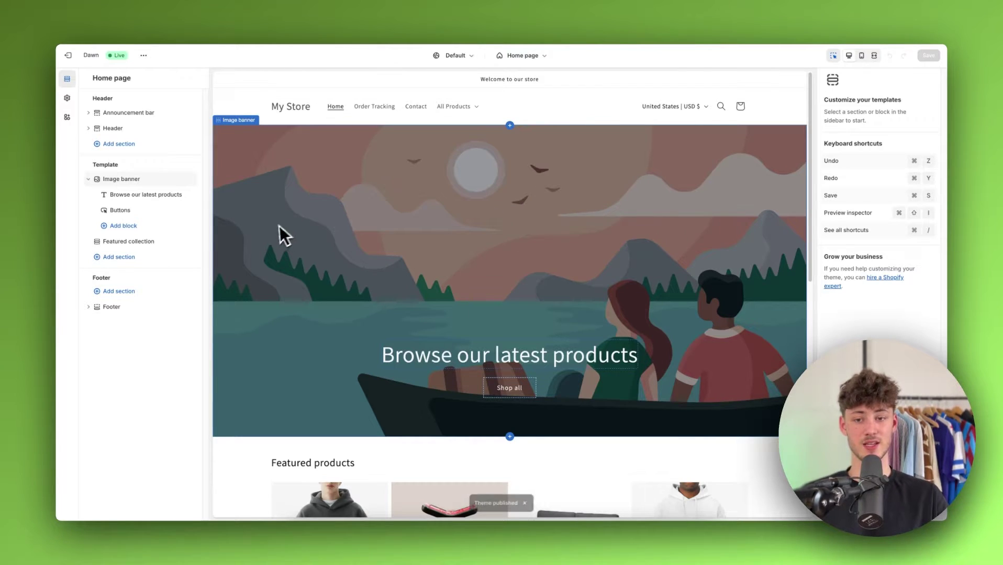
pyautogui.click(446, 236)
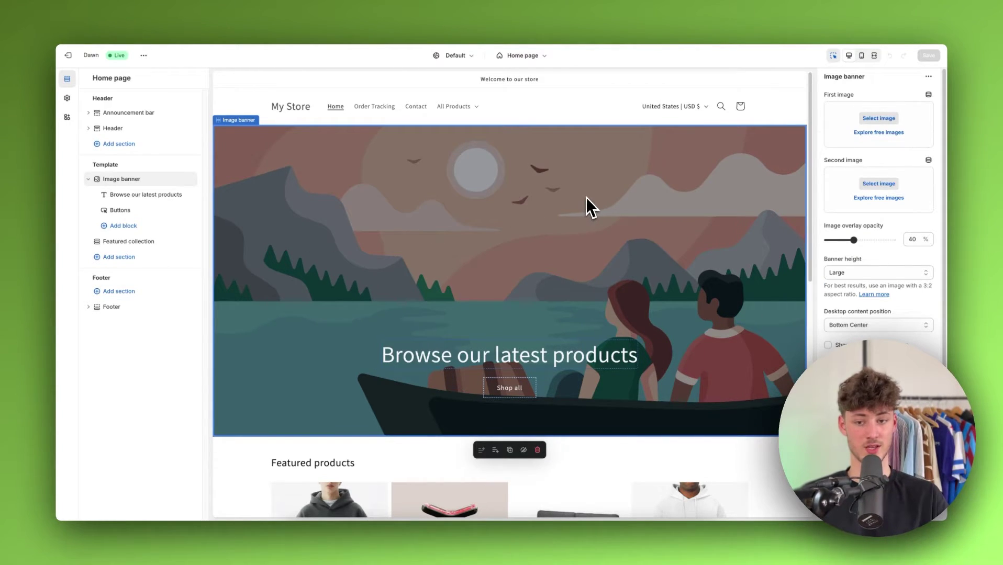
pyautogui.moveTo(157, 179)
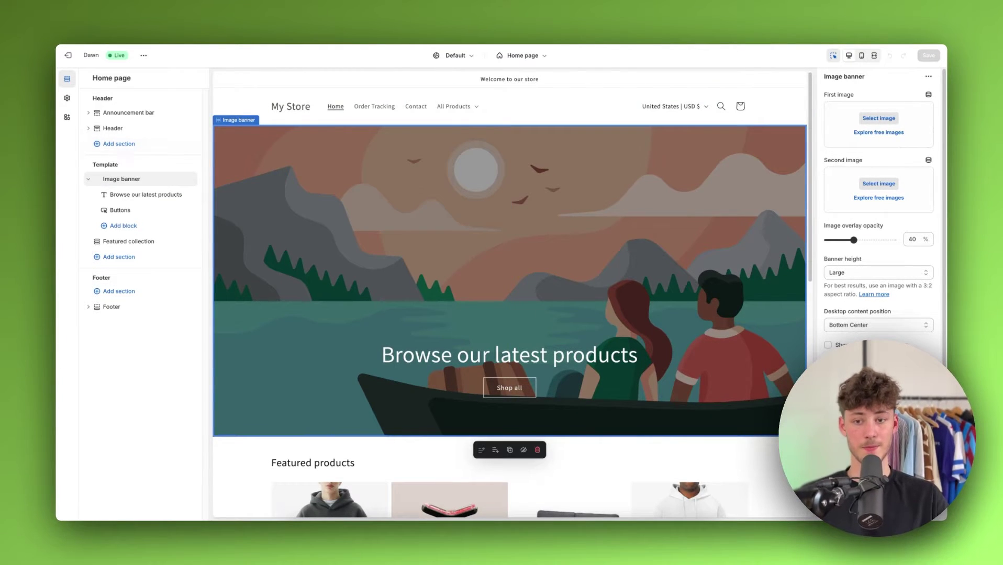
pyautogui.moveTo(122, 197)
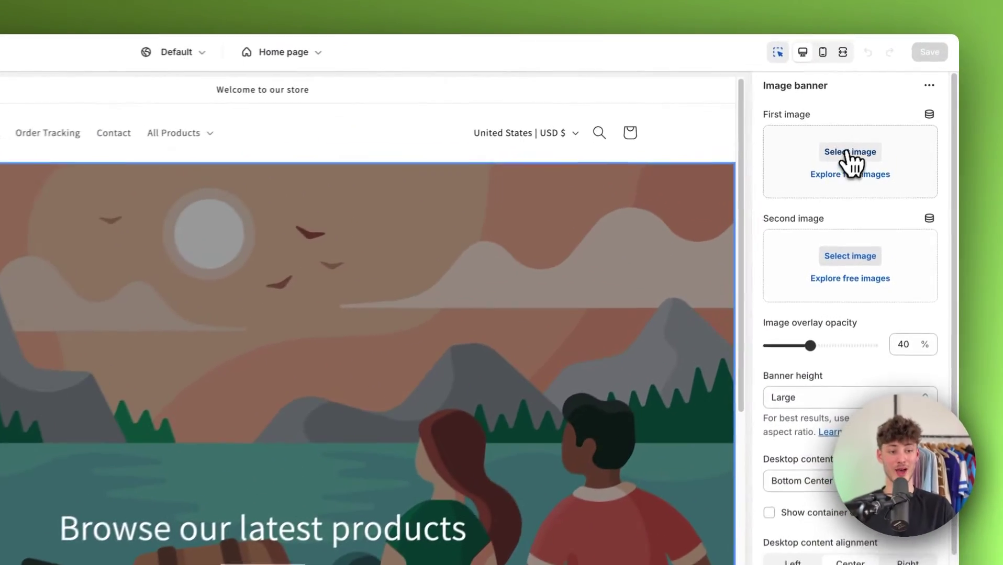
# Set the banner's first image to clothing-rack-t-shirts-for-sale-blank-sign from the store library and its image overlay opacity to 0%
pyautogui.click(879, 118)
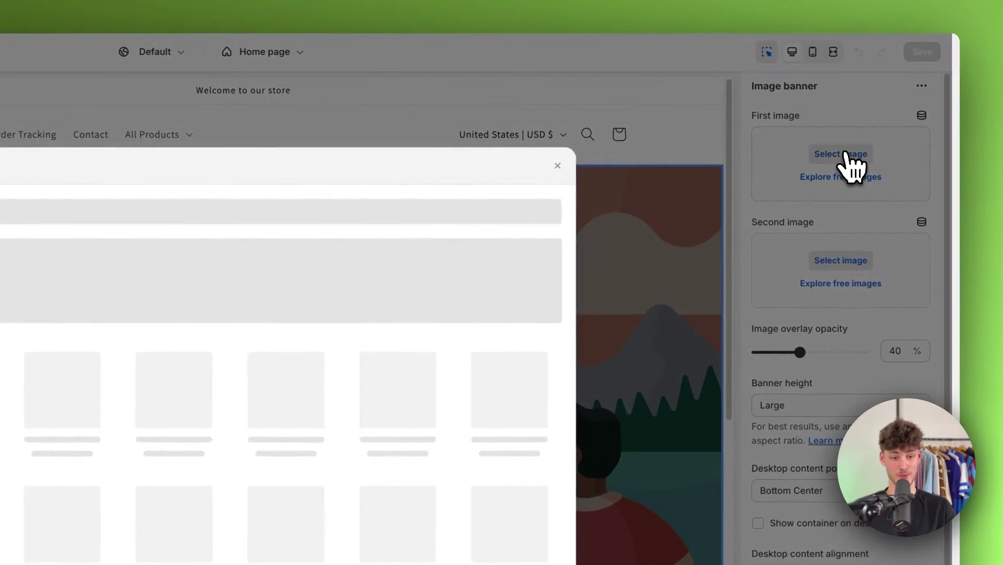
pyautogui.scroll(-5, 448, 388)
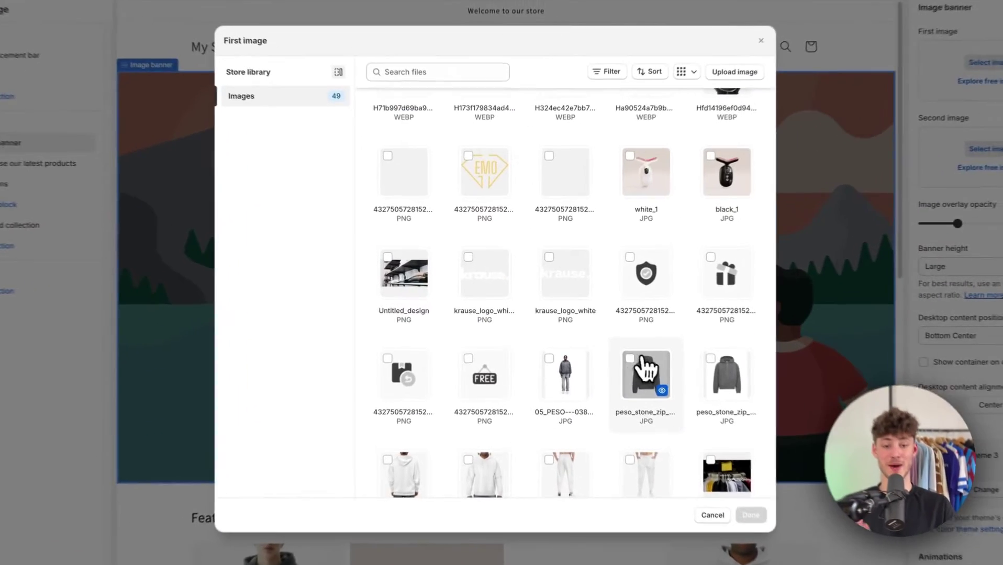
pyautogui.scroll(-3, 612, 350)
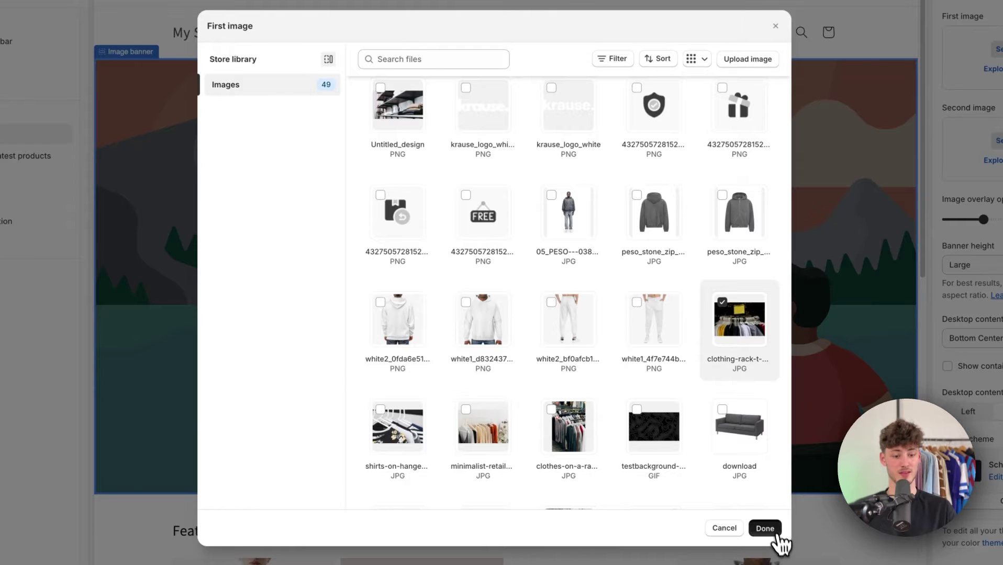
pyautogui.click(777, 535)
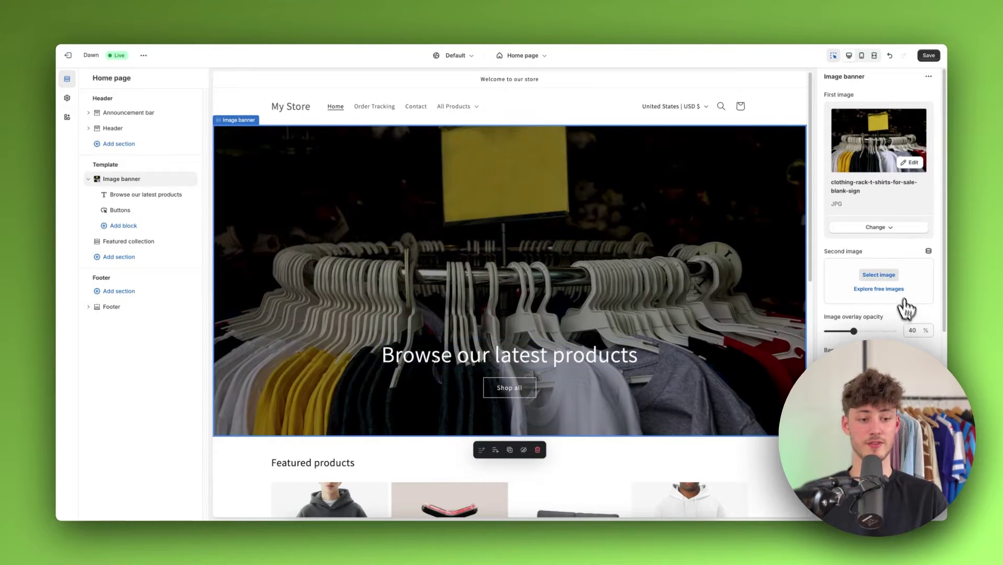
pyautogui.scroll(-3, 906, 309)
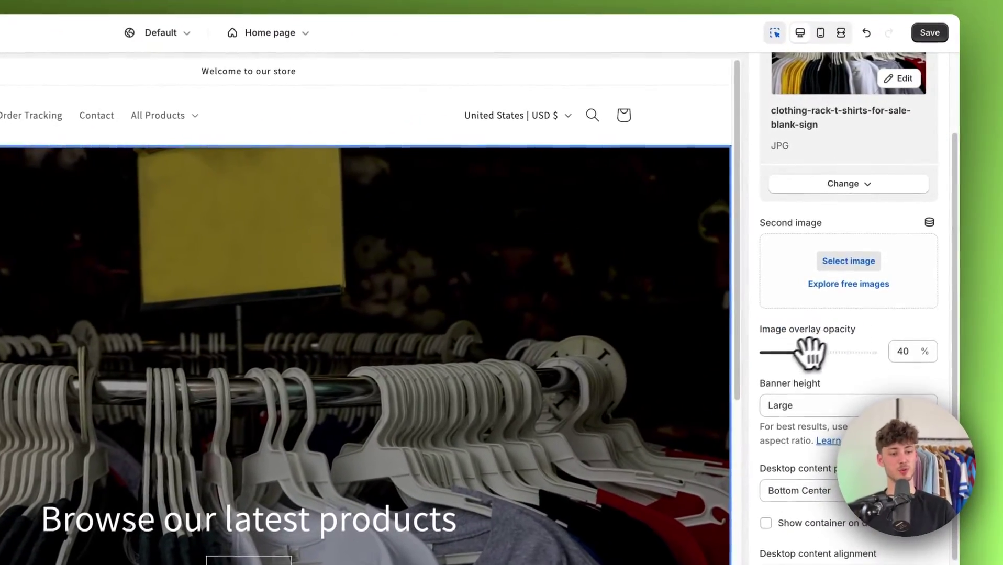
pyautogui.moveTo(854, 253); pyautogui.dragTo(808, 257)
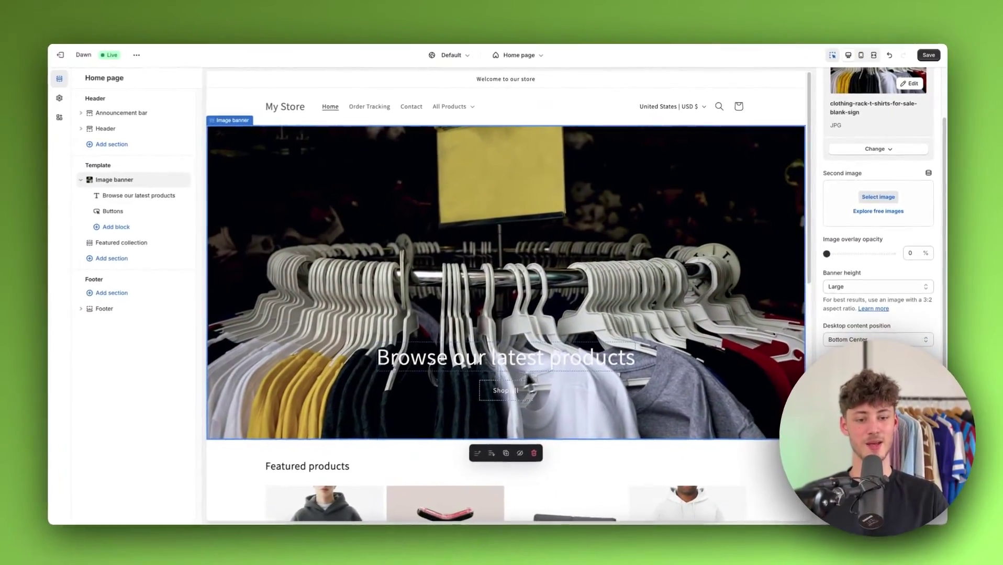
# Remove the "Browse our latest products" heading and the buttons from the image banner, and check the page in the mobile preview
pyautogui.click(519, 360)
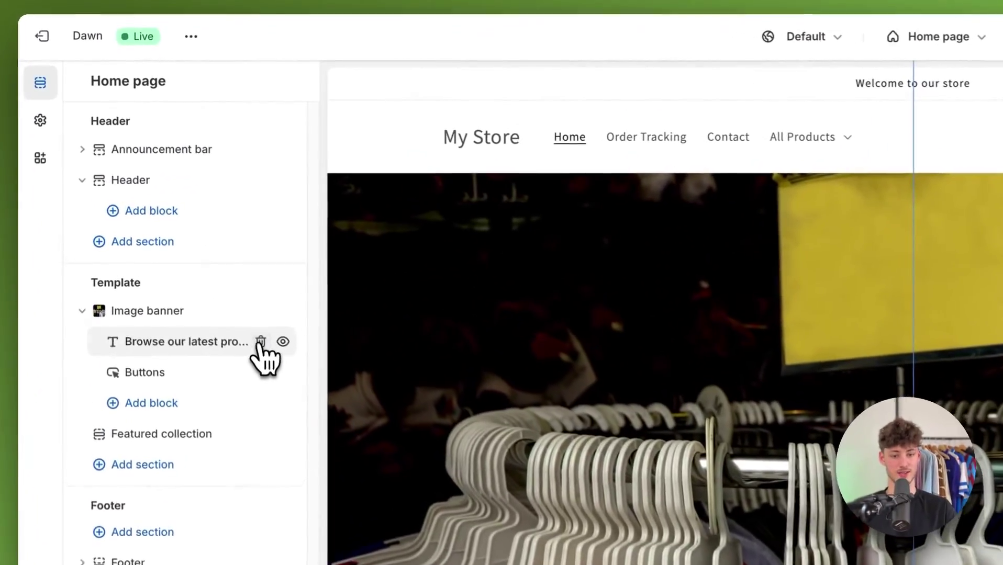
pyautogui.click(260, 341)
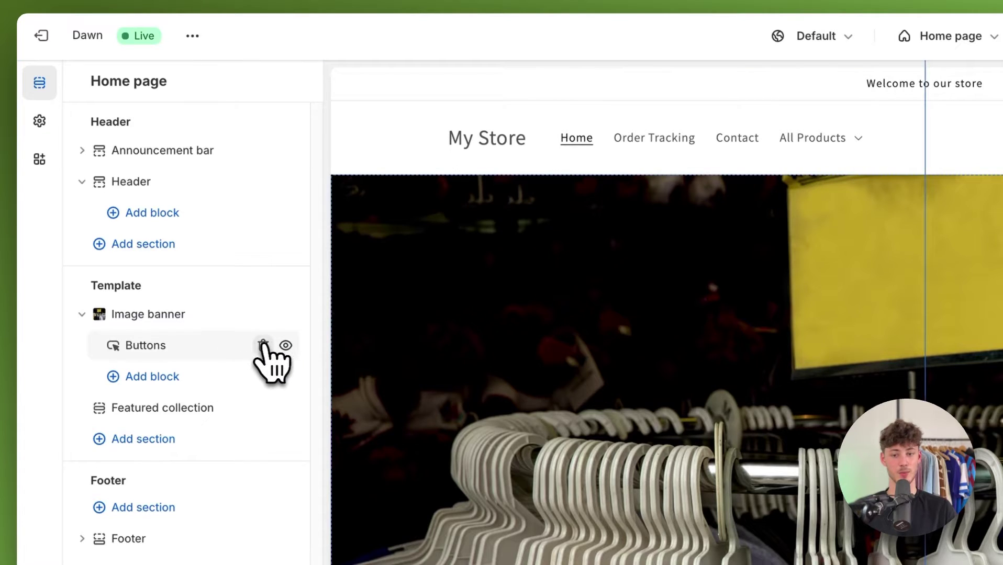
pyautogui.click(263, 346)
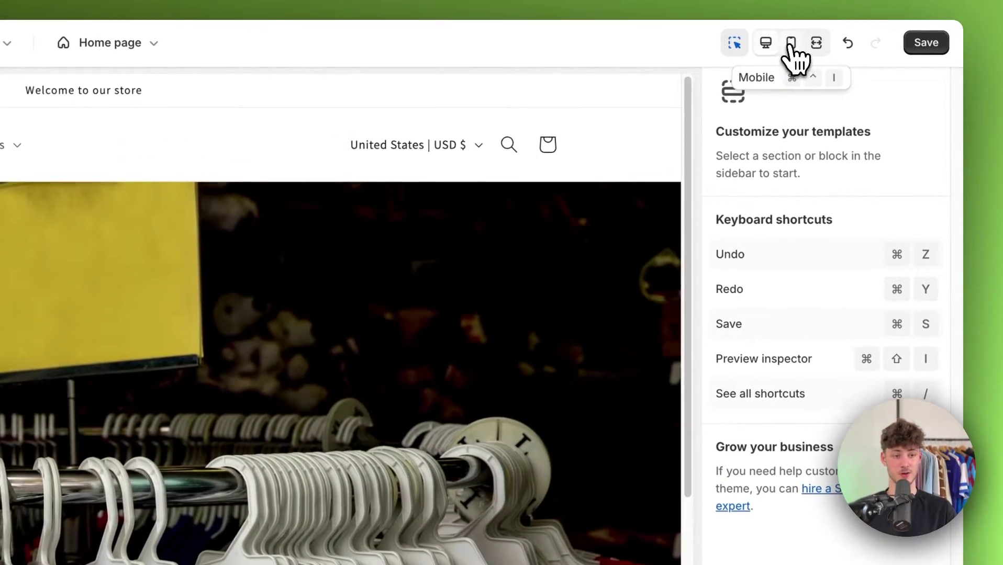
pyautogui.click(790, 45)
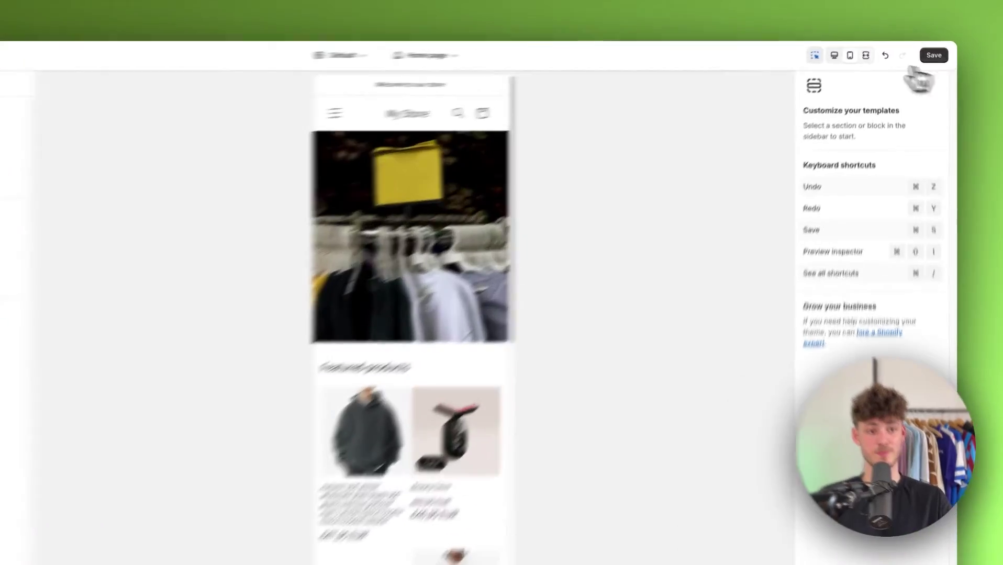
pyautogui.click(849, 55)
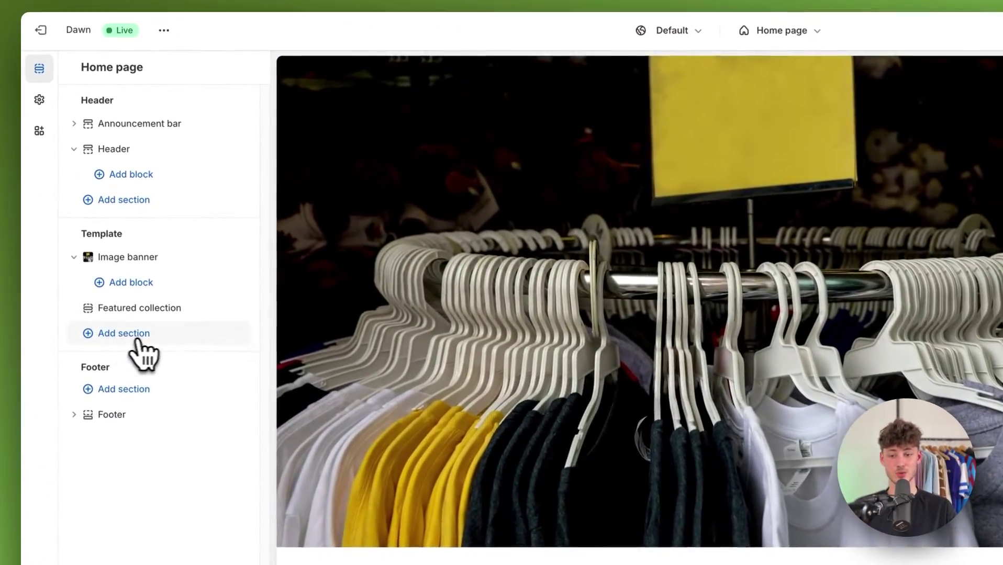
# Add a second Image banner section to the home page template and place it directly above the featured collection
pyautogui.click(117, 289)
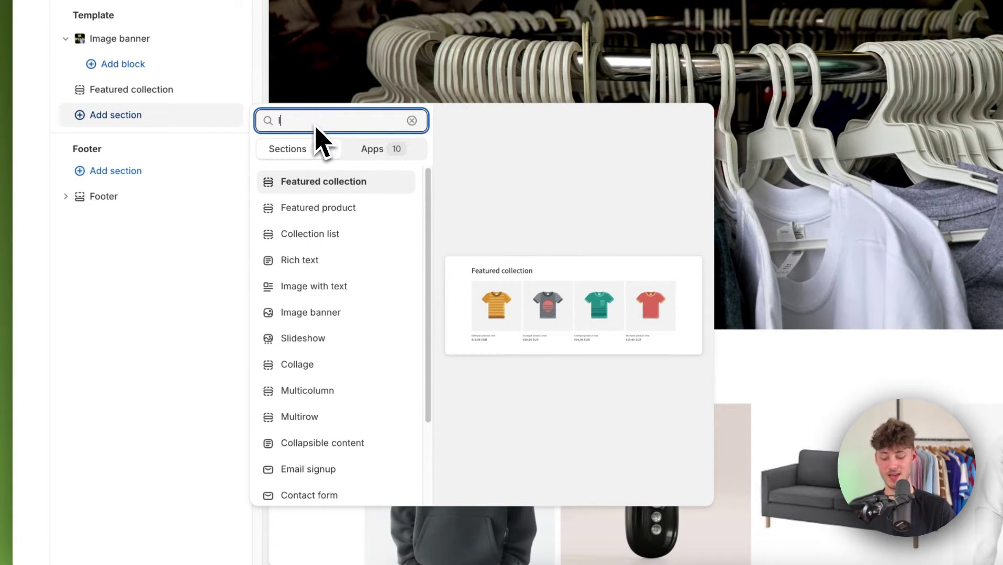
pyautogui.write('Image banner')
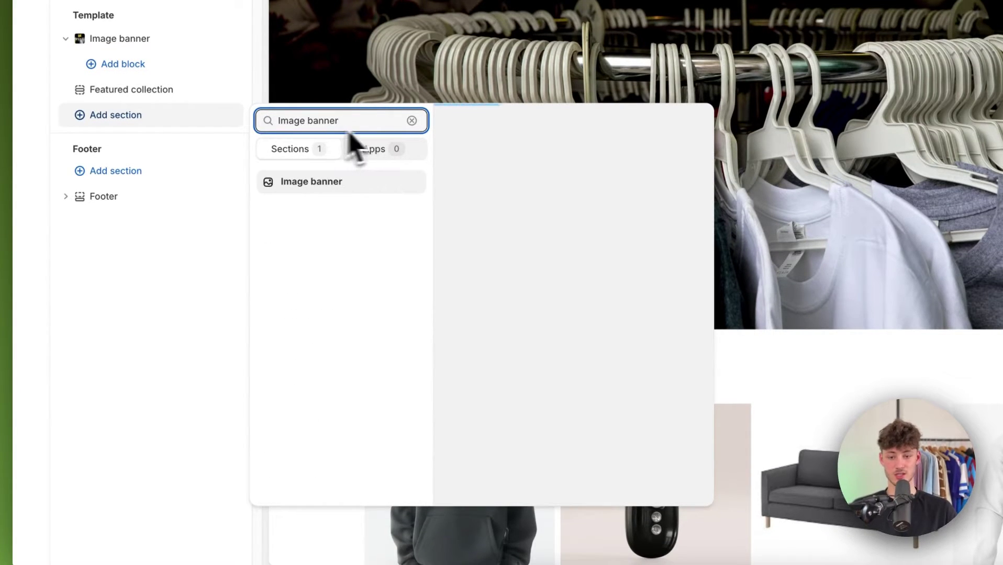
pyautogui.click(338, 178)
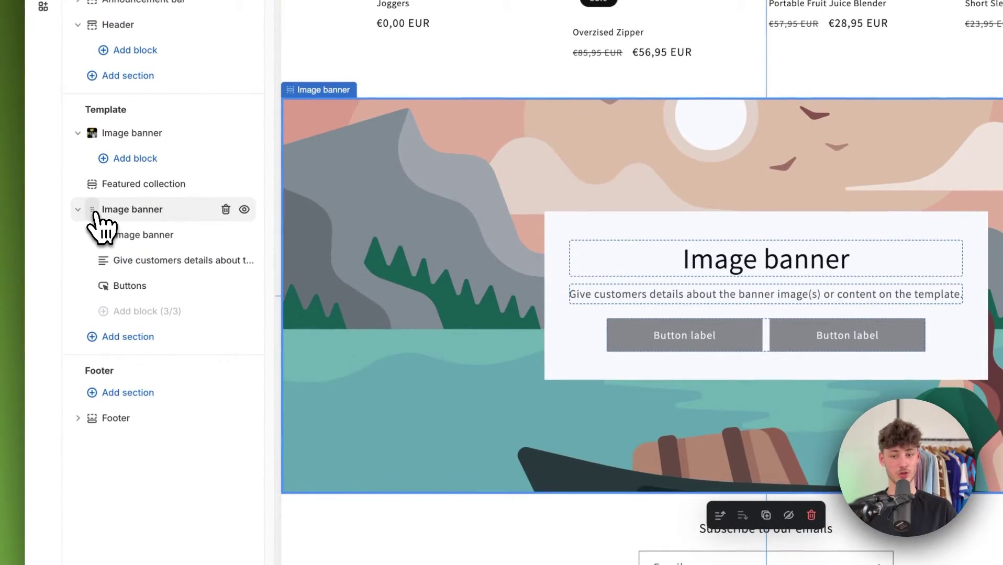
pyautogui.moveTo(96, 214); pyautogui.dragTo(100, 185)
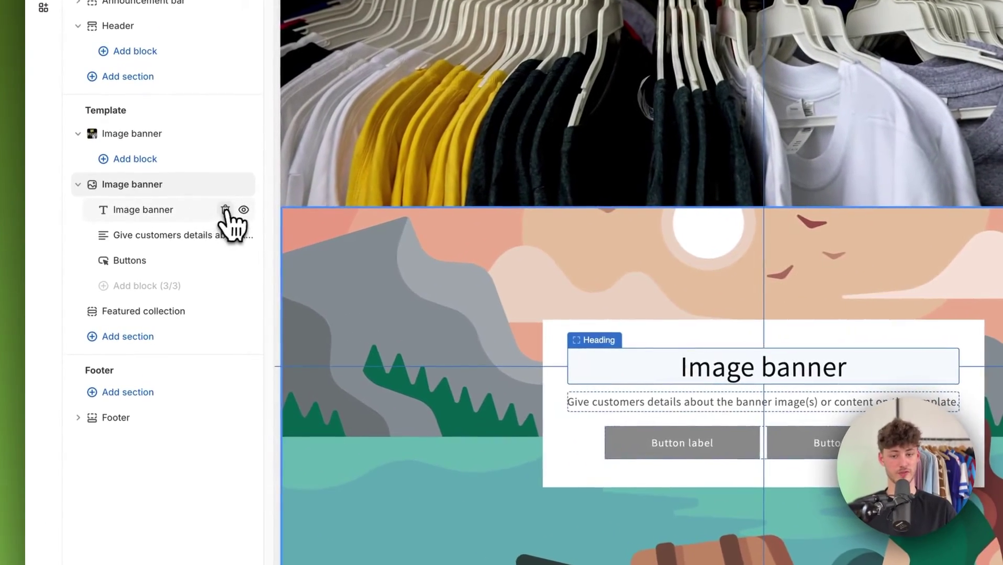
# Remove the heading, the text and the buttons blocks from the second image banner
pyautogui.click(226, 210)
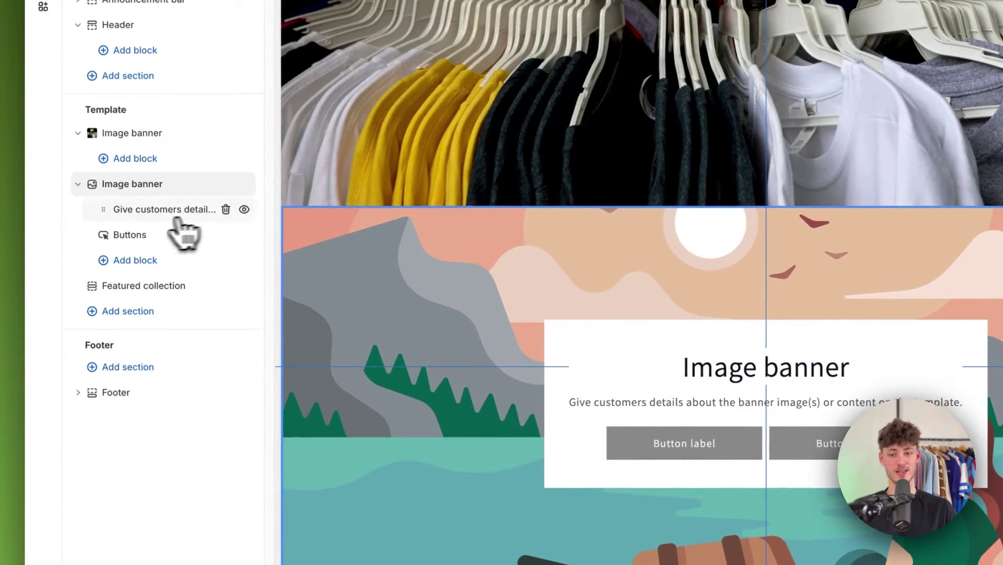
pyautogui.click(226, 209)
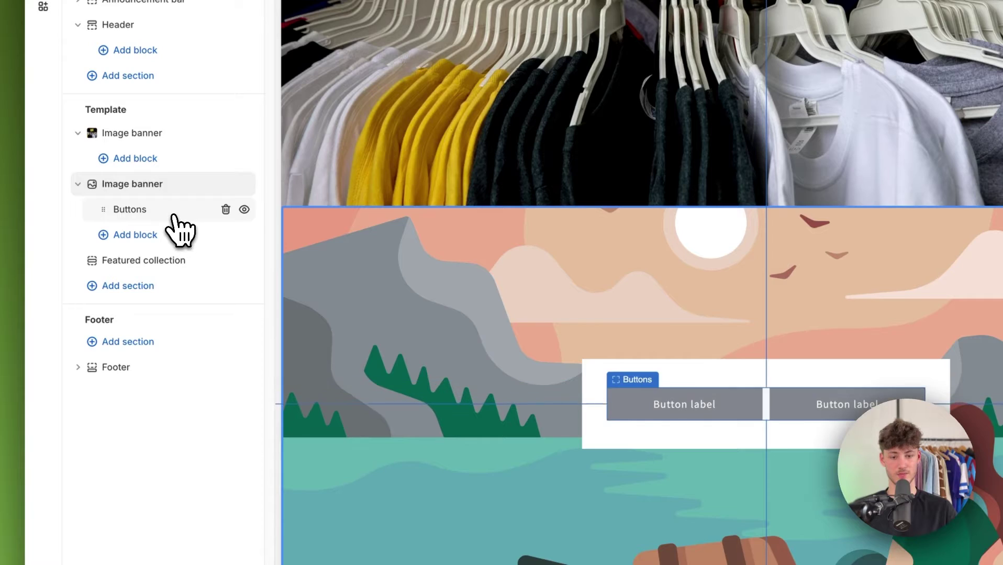
pyautogui.click(226, 209)
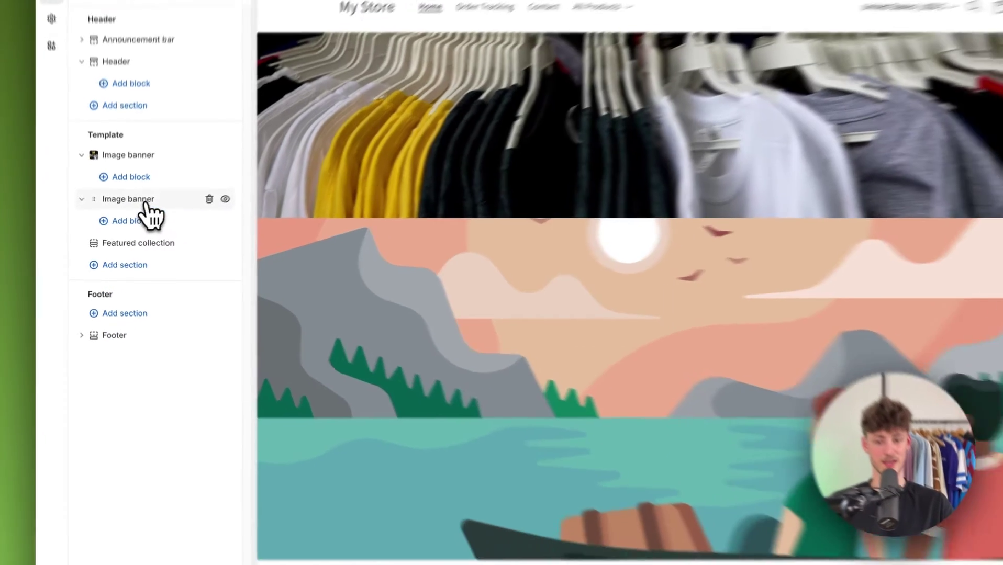
# Set the second banner's first image to casual-business-mens-fashion from the store library
pyautogui.scroll(4, 593, 273)
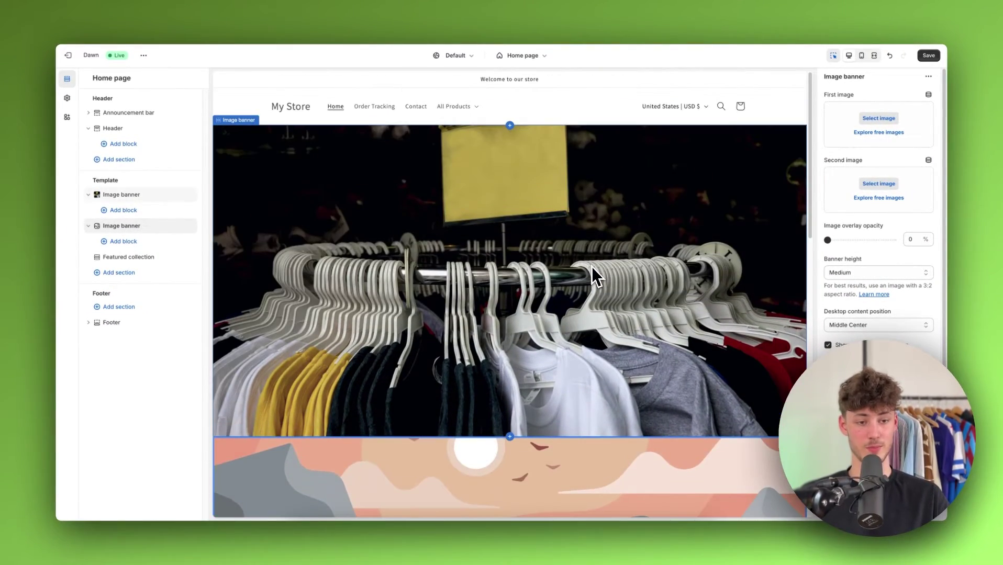
pyautogui.scroll(-5, 592, 267)
pyautogui.click(879, 118)
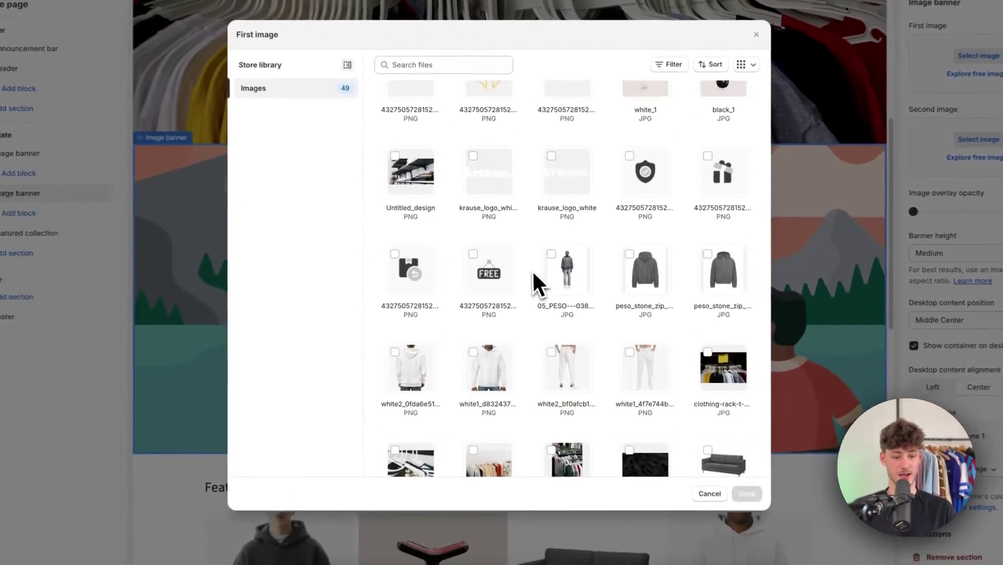
pyautogui.scroll(-5, 532, 270)
pyautogui.click(587, 294)
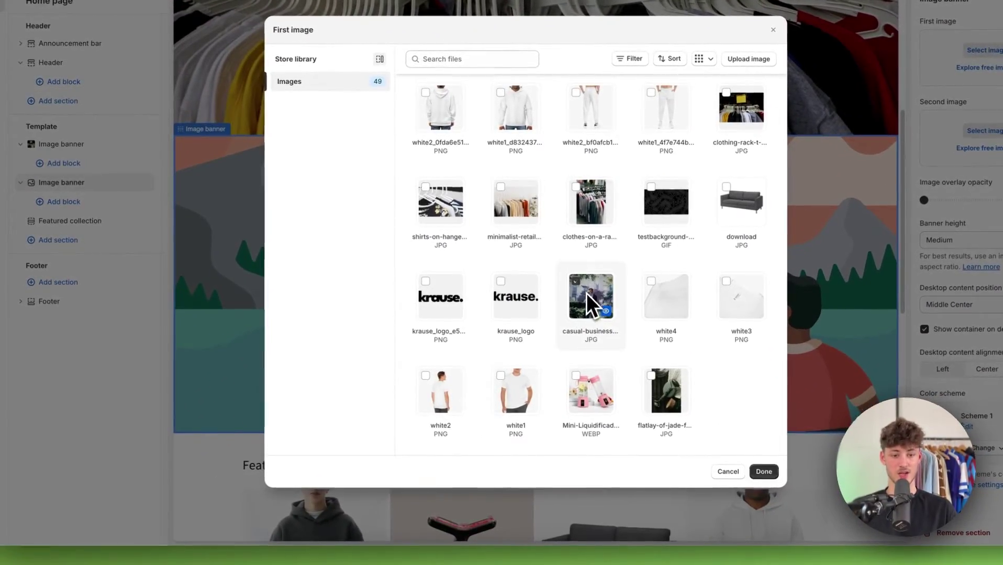
pyautogui.click(764, 472)
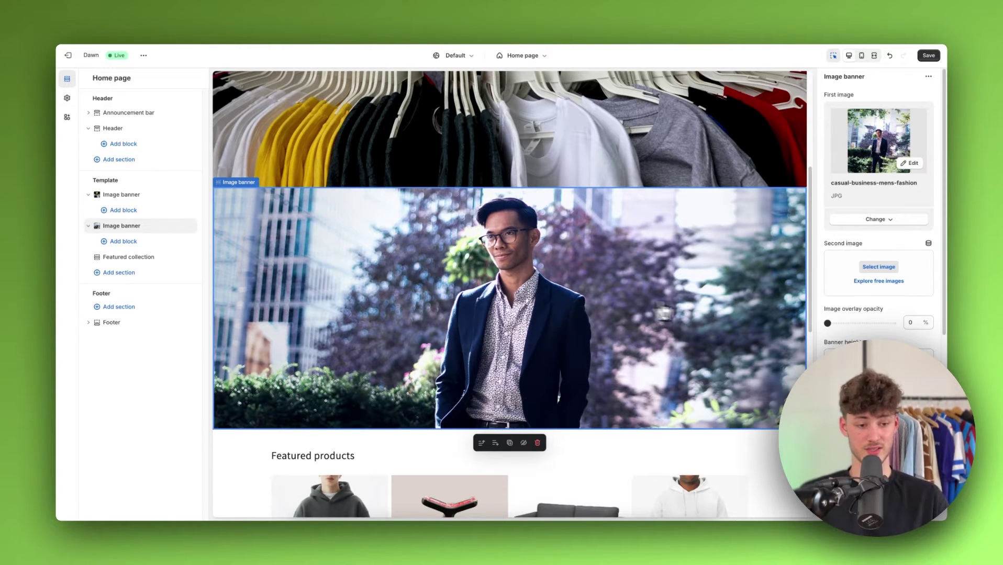
# Set the second banner's image overlay opacity to 0% and its desktop content position to Middle Center
pyautogui.scroll(-5, 873, 320)
pyautogui.scroll(1, 869, 299)
pyautogui.scroll(4, 853, 275)
pyautogui.moveTo(828, 323)
pyautogui.mouseDown()
pyautogui.moveTo(890, 323)
pyautogui.moveTo(827, 323)
pyautogui.mouseUp()
pyautogui.scroll(-3, 859, 319)
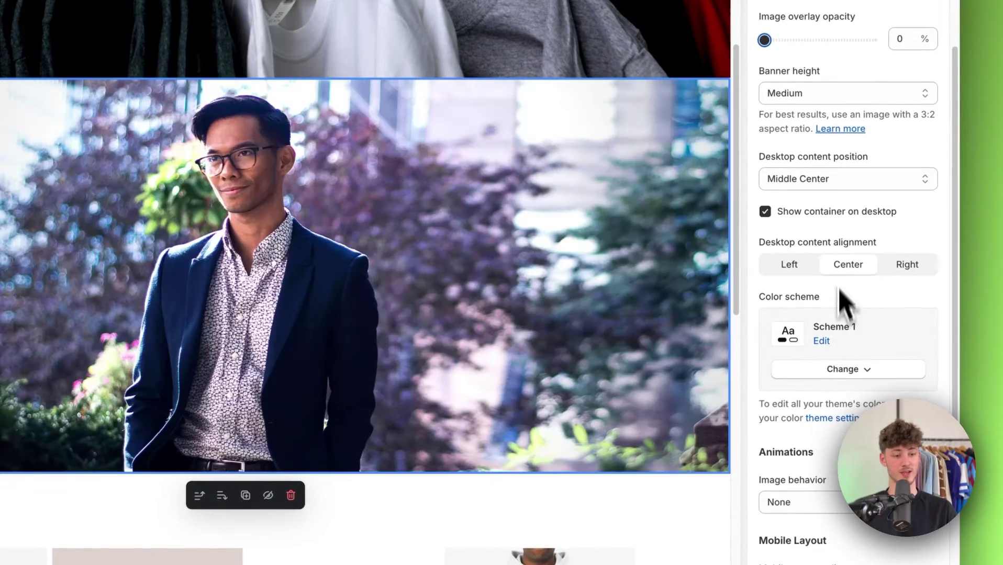
pyautogui.click(920, 173)
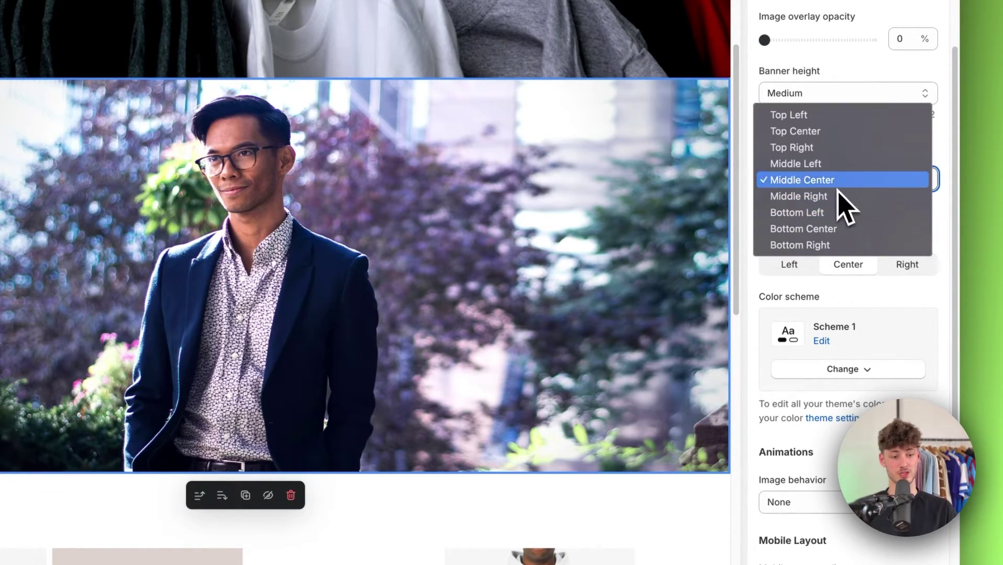
pyautogui.click(844, 181)
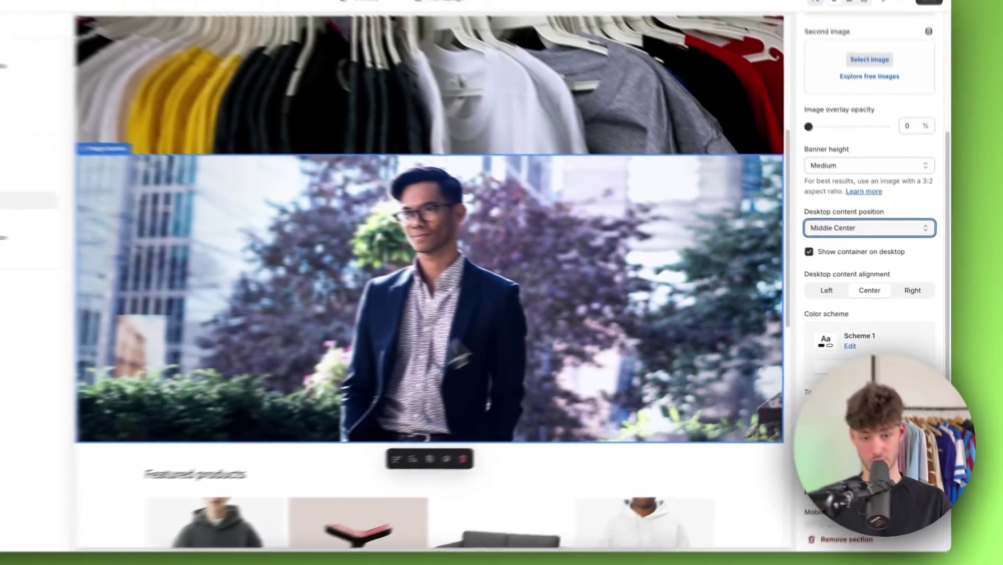
# Save the home page changes and exit the theme editor
pyautogui.scroll(6, 629, 291)
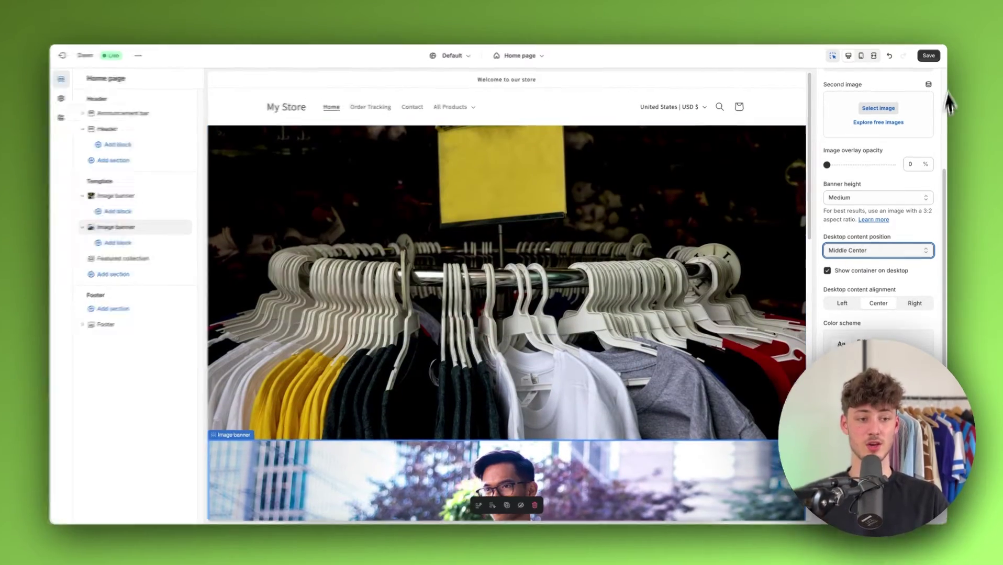
pyautogui.click(929, 55)
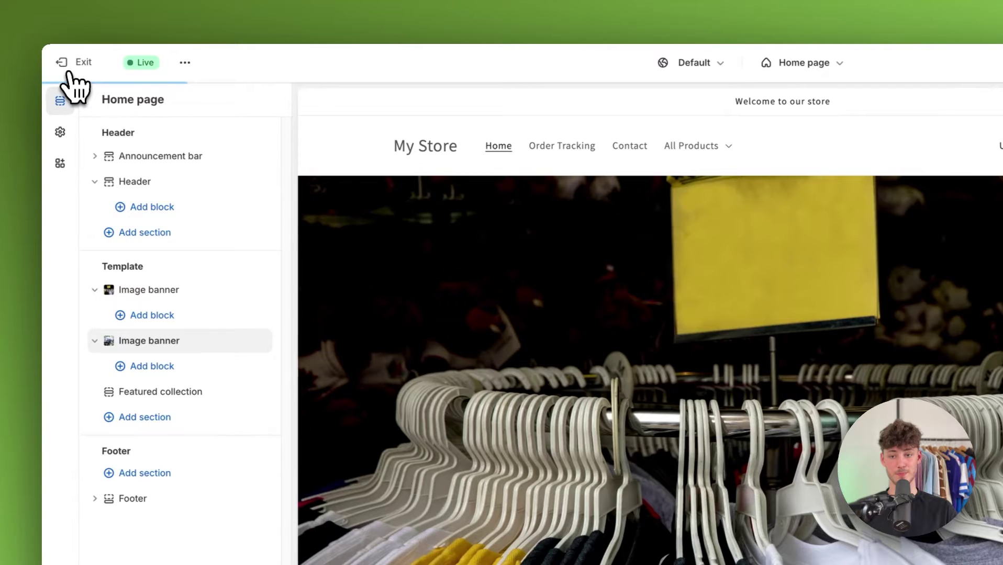
pyautogui.click(69, 68)
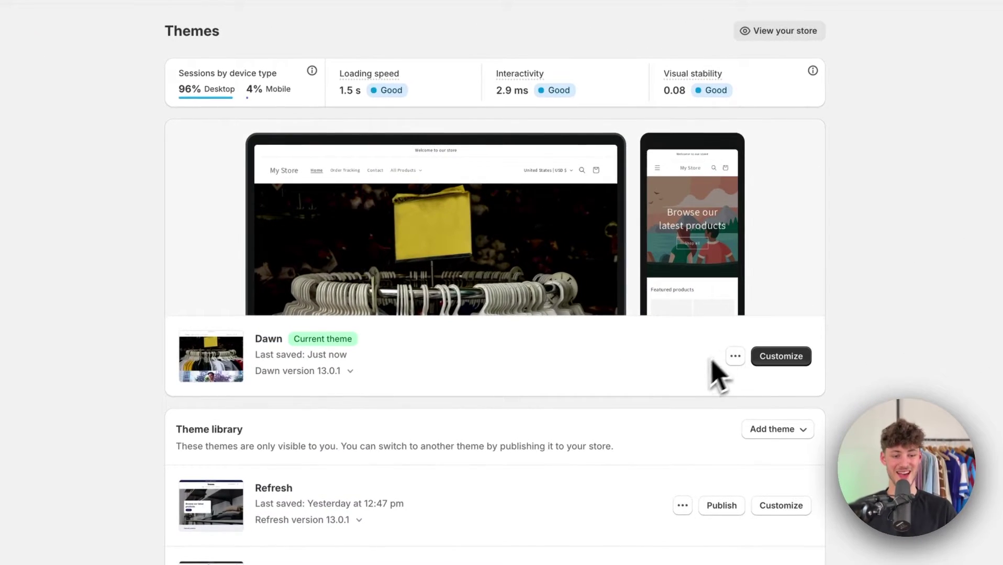
# Open the Dawn theme's code for editing, filter the files by "base" and open base.css
pyautogui.click(736, 357)
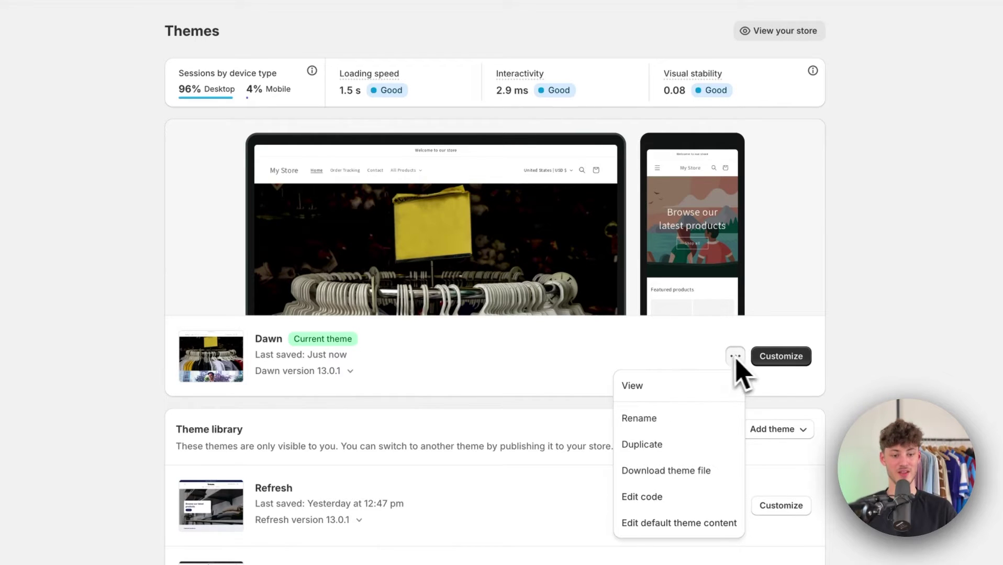
pyautogui.click(651, 498)
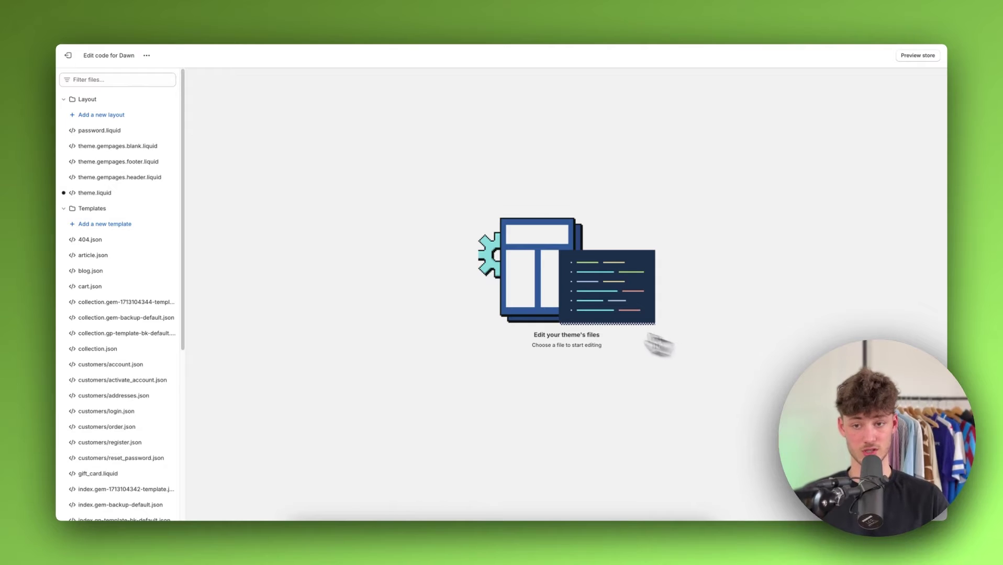
pyautogui.click(101, 80)
pyautogui.write('base')
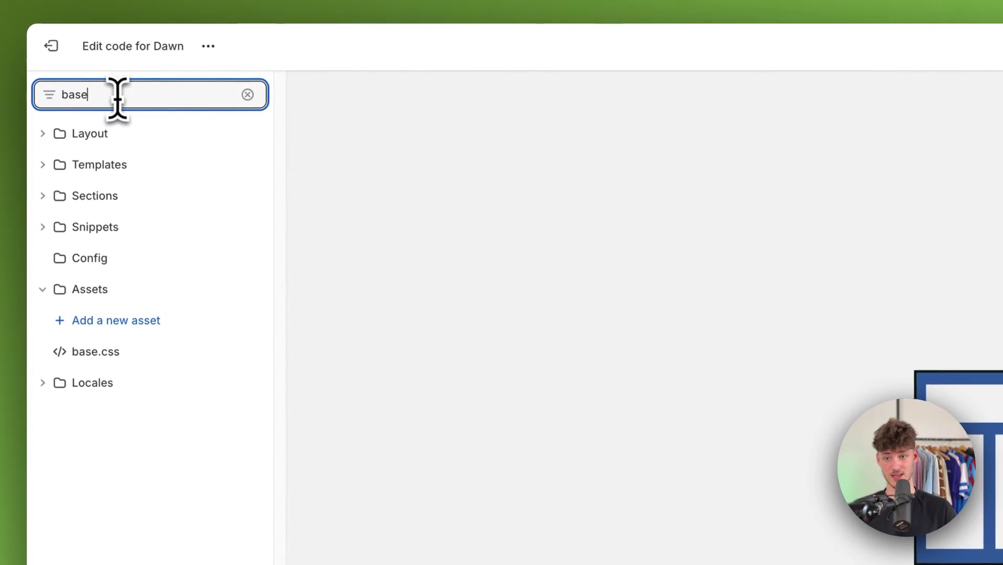
pyautogui.click(140, 355)
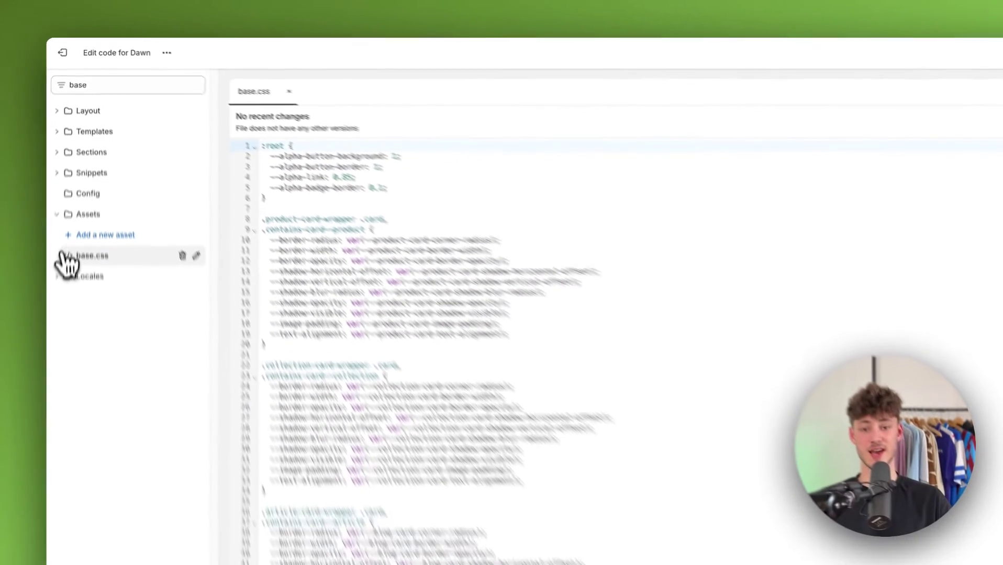
# Add five blank lines at the end of base.css and place the cursor among them below the last rule
pyautogui.scroll(-20, 629, 314)
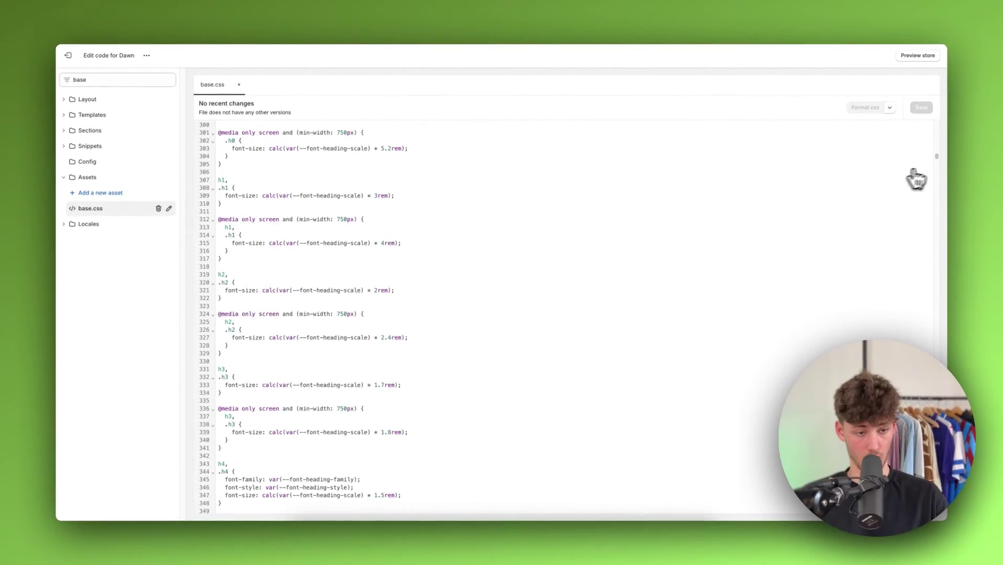
pyautogui.moveTo(942, 164); pyautogui.dragTo(950, 537)
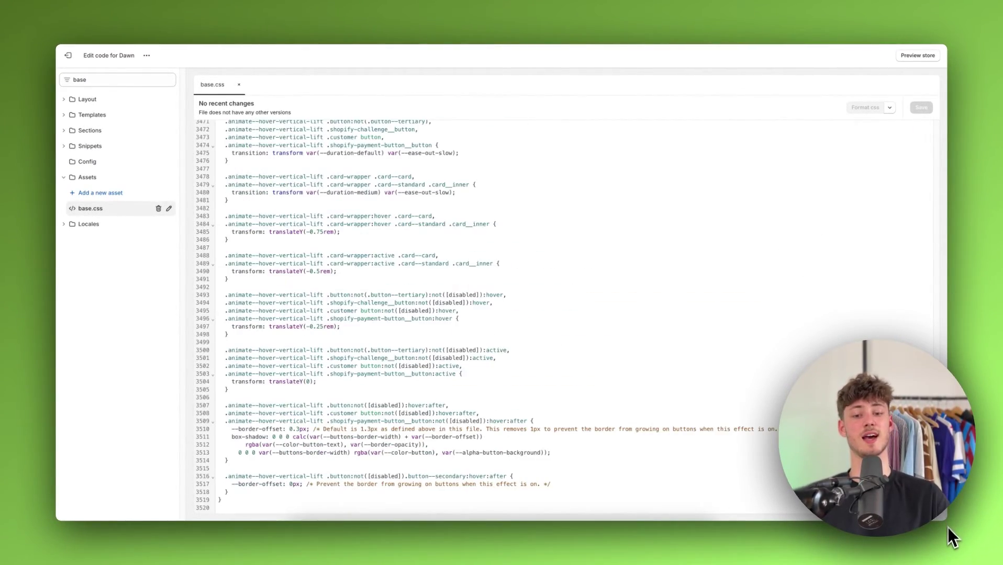
pyautogui.click(252, 499)
pyautogui.press('Return')
pyautogui.press('Return')
pyautogui.press('Return')
pyautogui.press('Return')
pyautogui.press('Return')
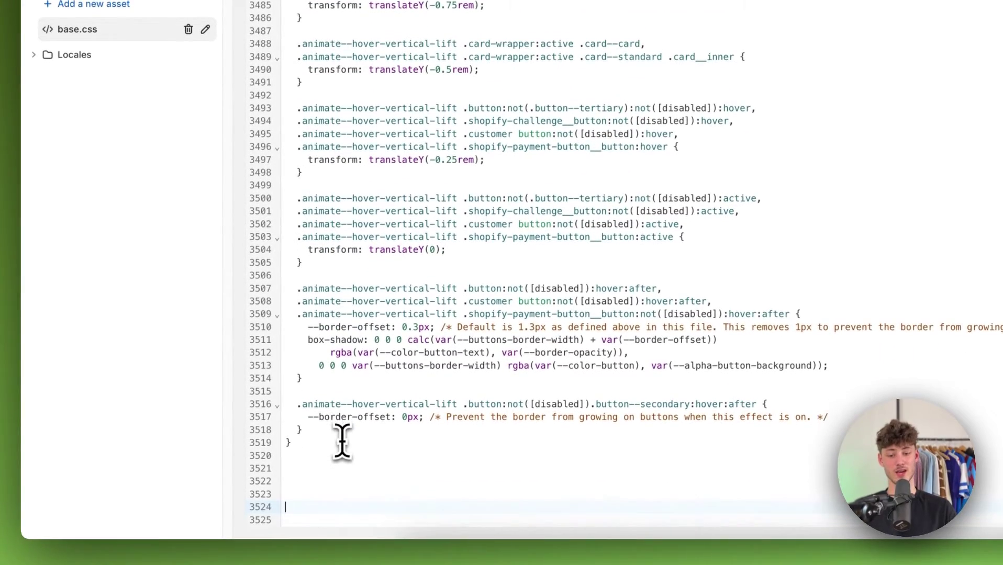
pyautogui.click(284, 454)
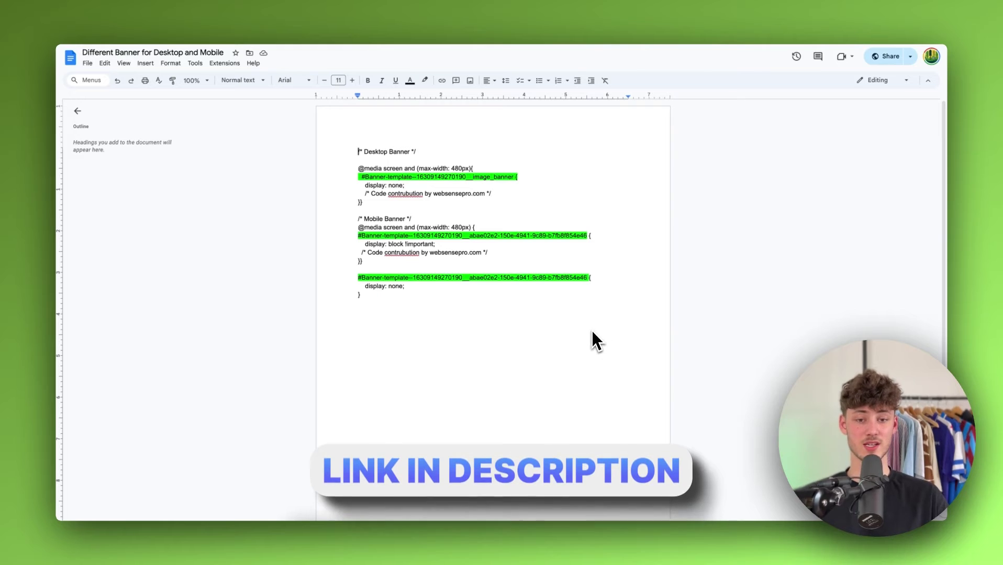
# Copy all the CSS from the Google Docs document "Different Banner for Desktop and Mobile" into the end of base.css and save the file
pyautogui.moveTo(638, 213)
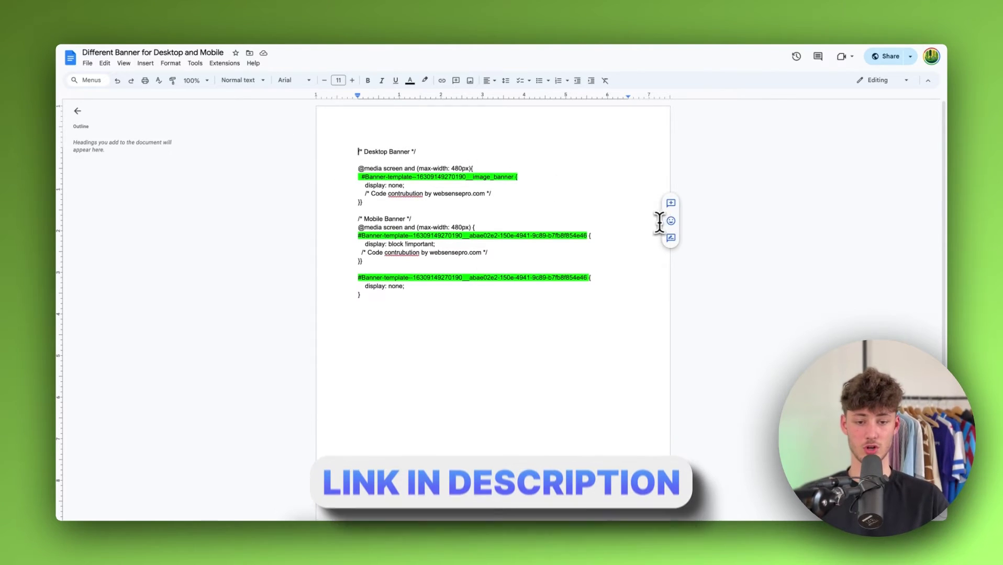
pyautogui.moveTo(443, 291); pyautogui.dragTo(320, 155)
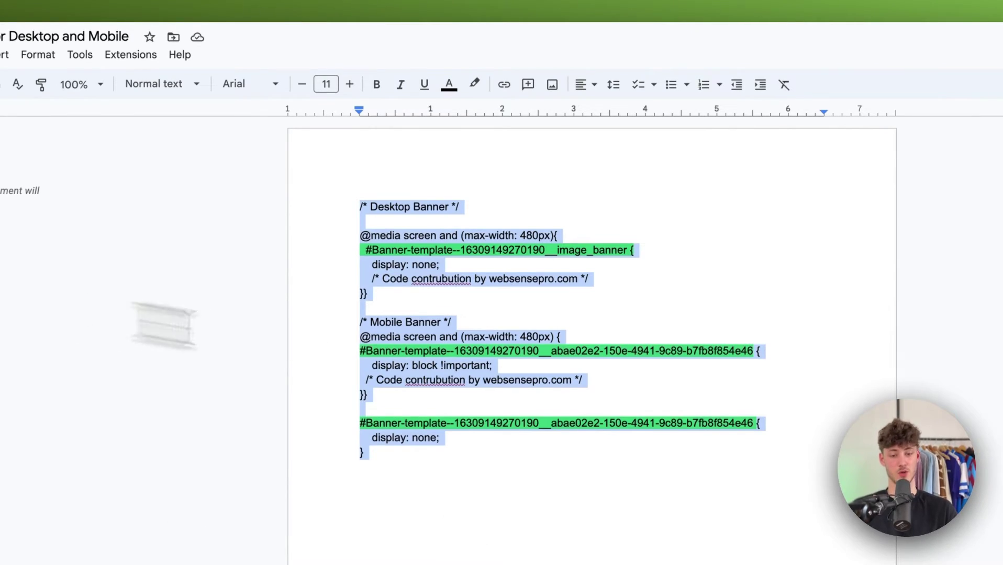
pyautogui.rightClick(421, 335)
pyautogui.click(473, 379)
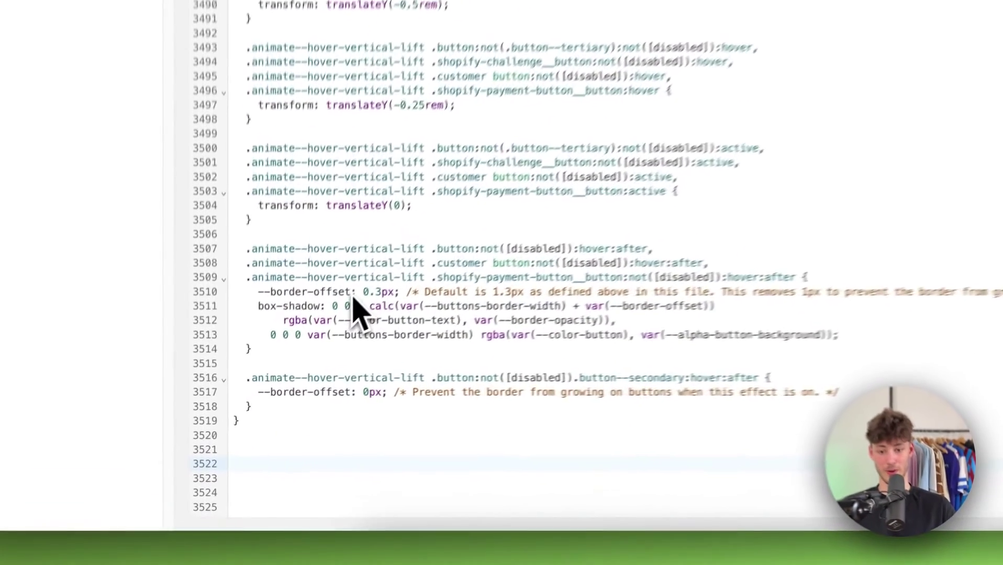
pyautogui.hotkey('ctrl', 'v')
pyautogui.click(950, 152)
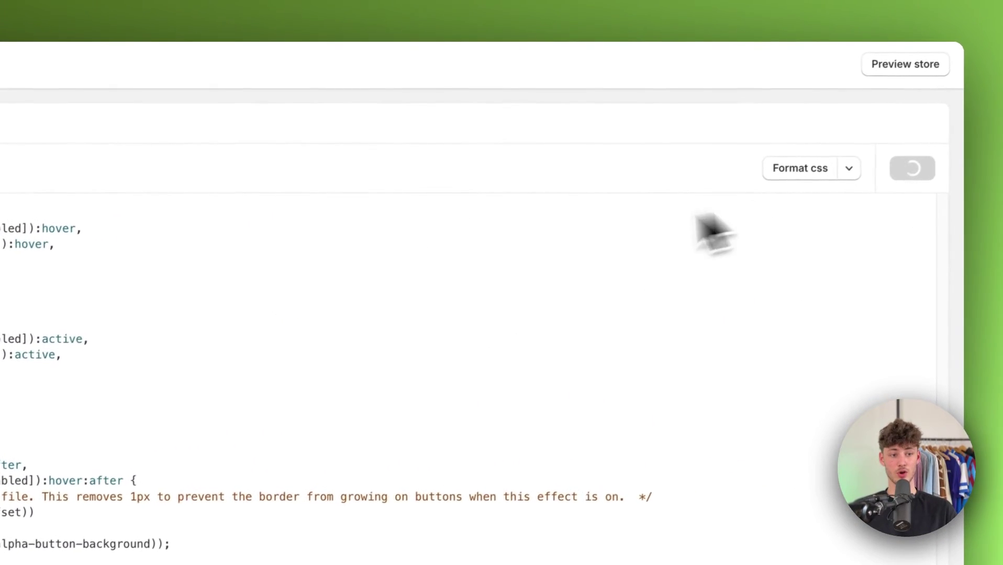
# Open the store preview and check both image banners on the home page
pyautogui.click(905, 69)
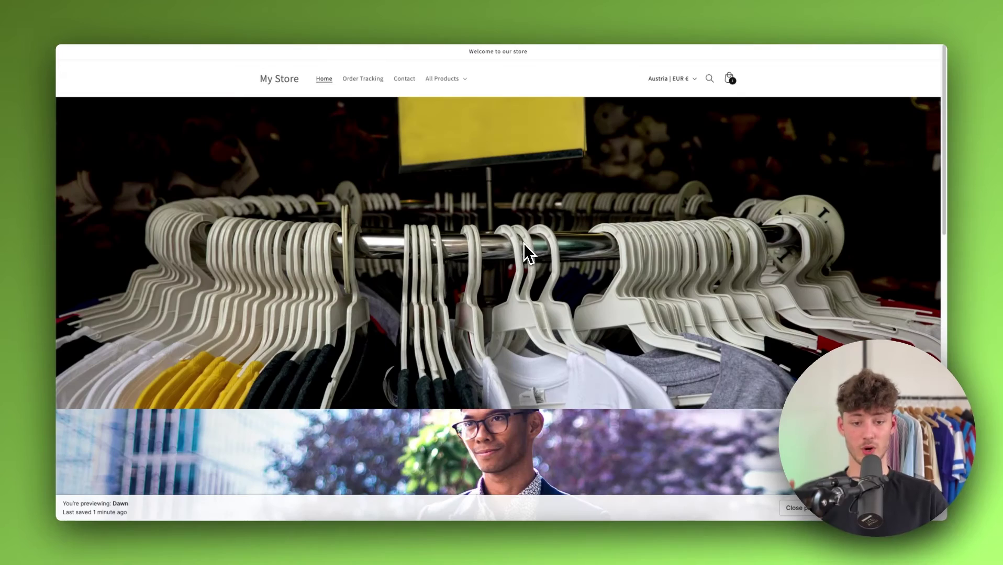
pyautogui.scroll(-5, 523, 244)
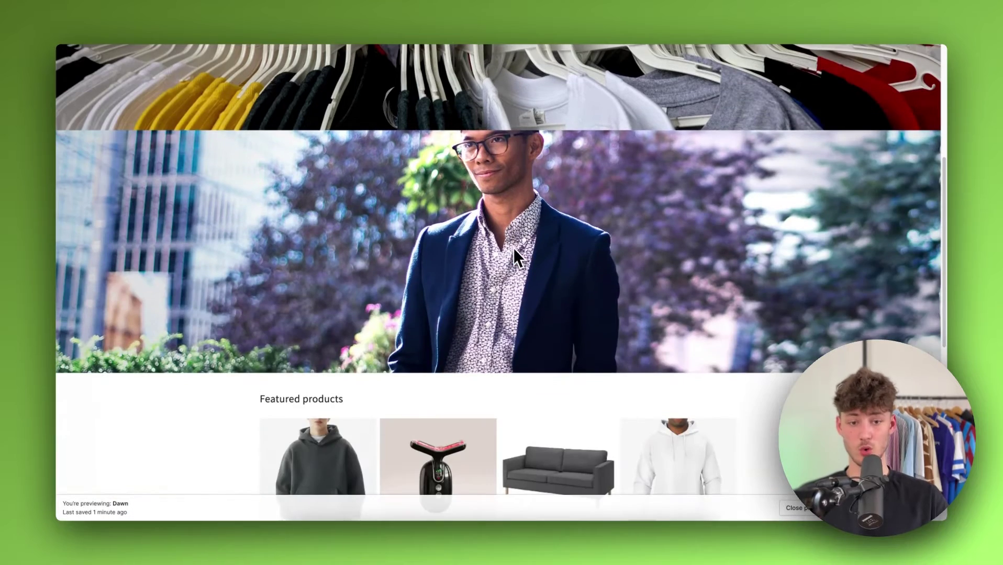
pyautogui.scroll(5, 509, 230)
pyautogui.scroll(-2, 493, 233)
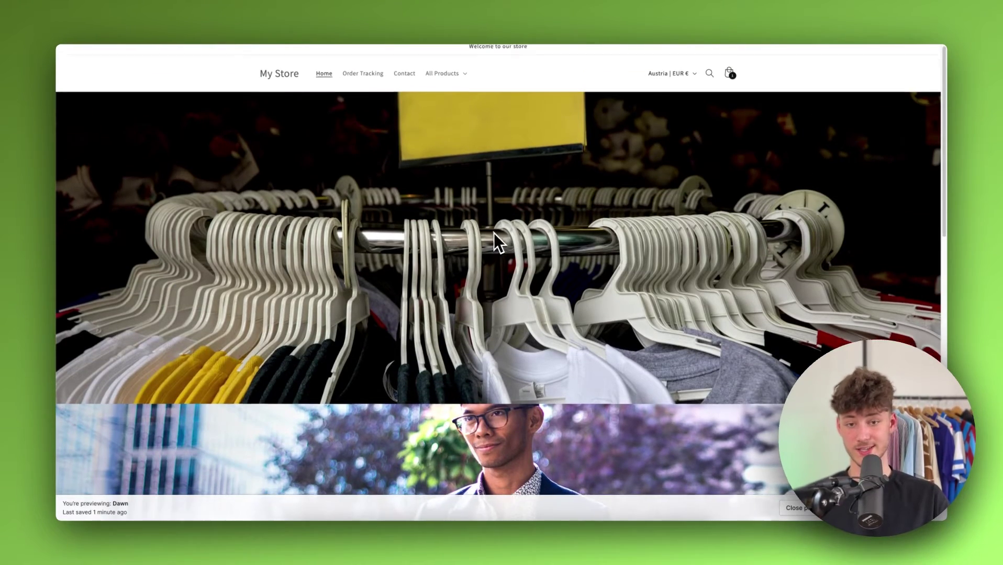
pyautogui.scroll(2, 494, 233)
pyautogui.click(138, 18)
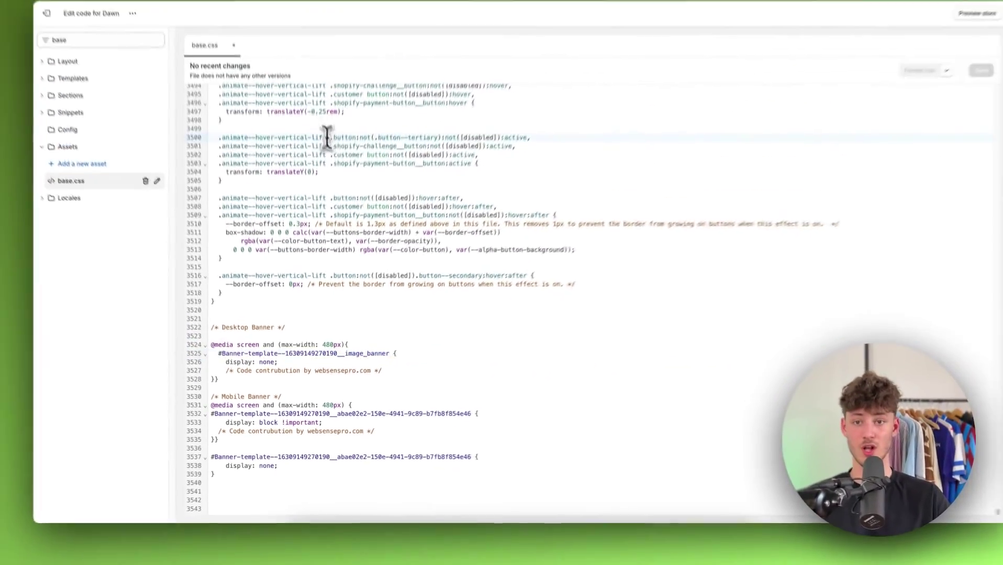
pyautogui.click(242, 14)
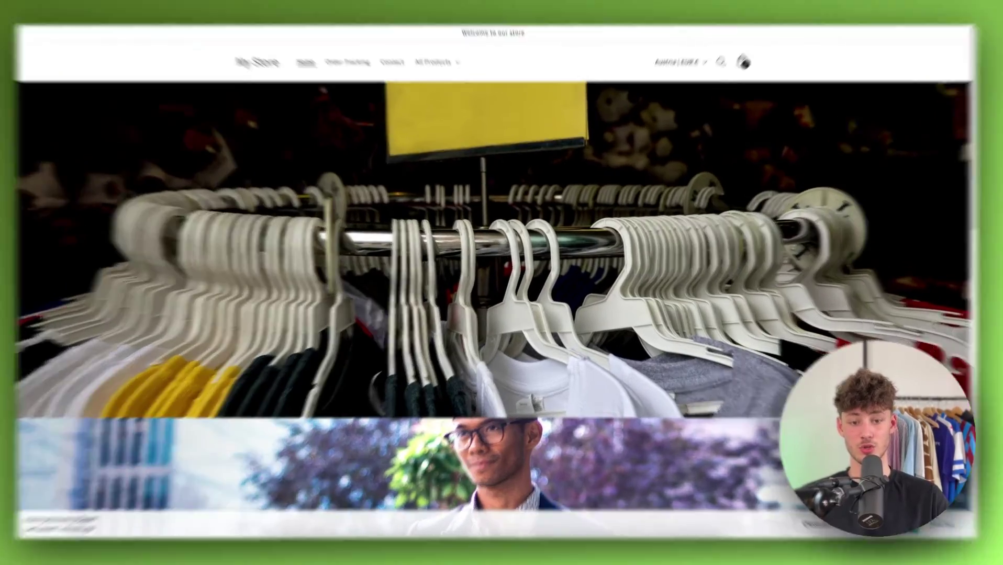
pyautogui.rightClick(481, 214)
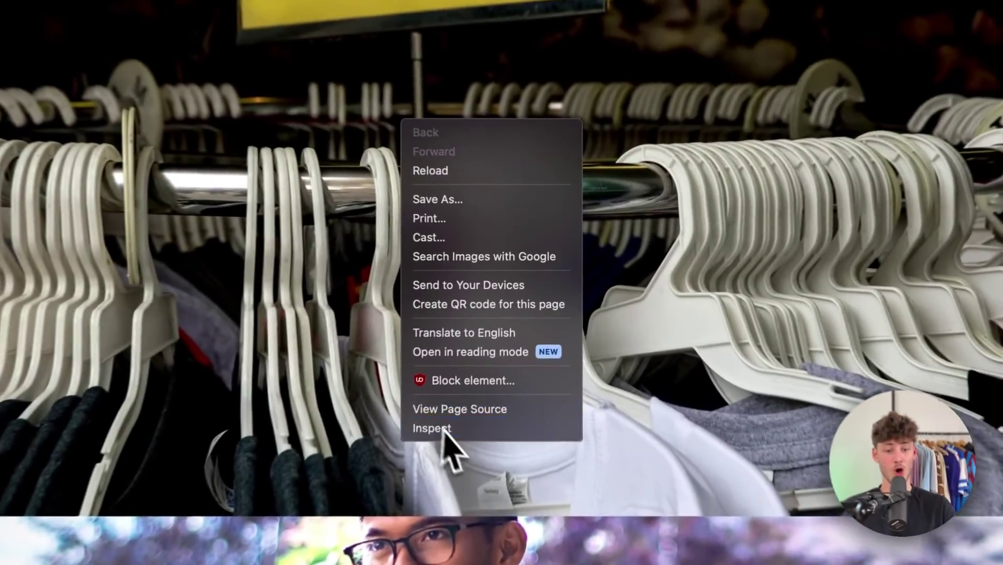
pyautogui.click(445, 430)
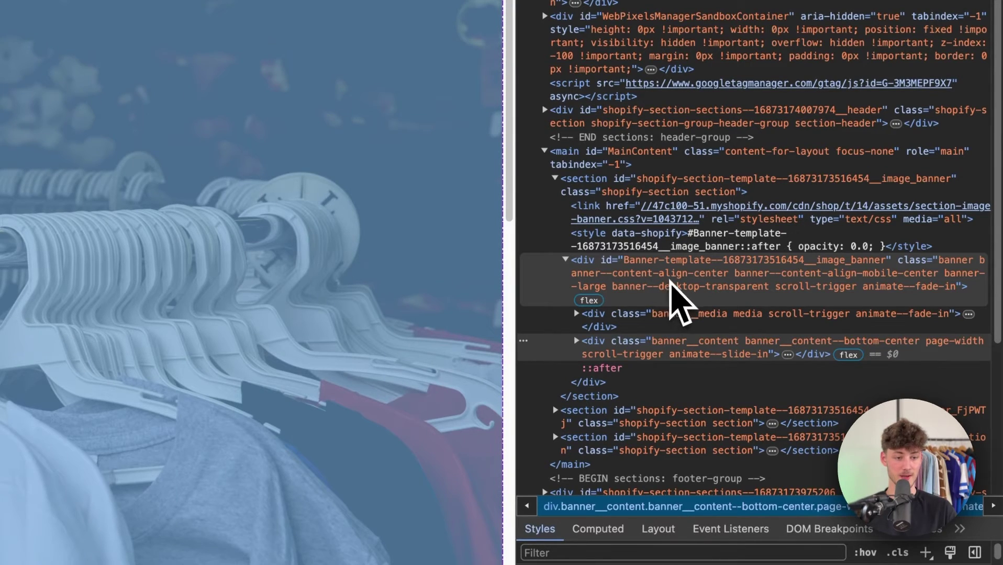
pyautogui.click(646, 275)
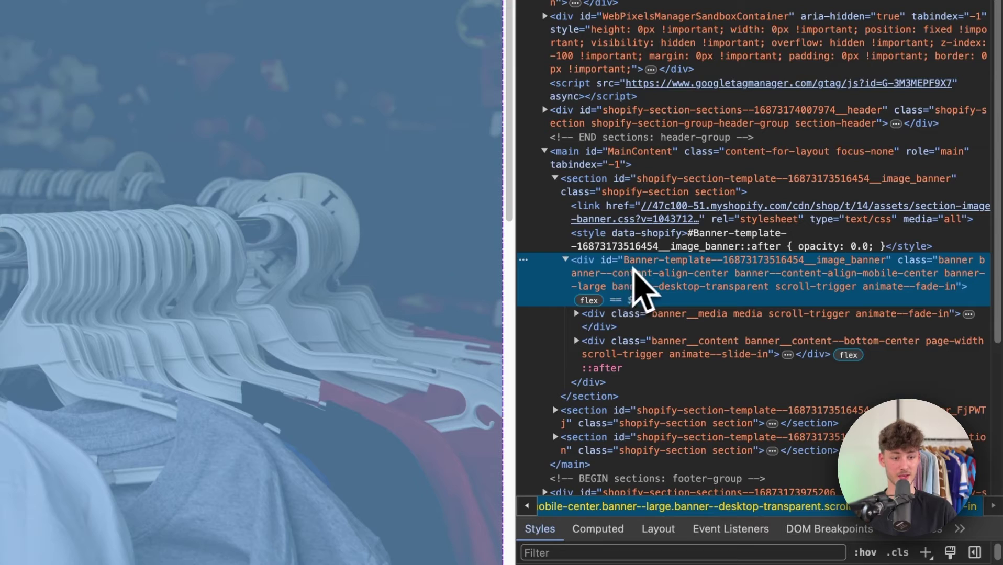
pyautogui.doubleClick(644, 261)
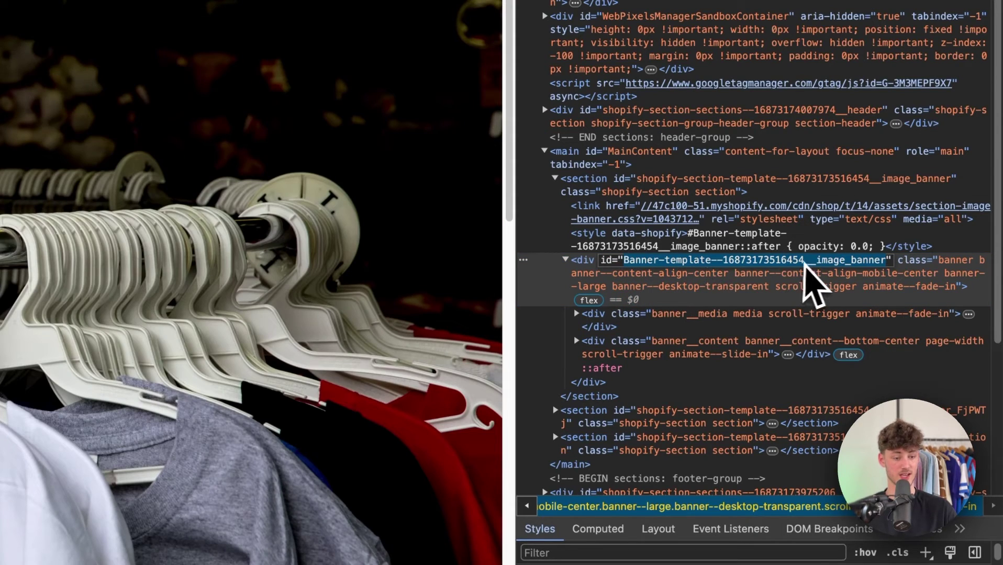
pyautogui.rightClick(776, 266)
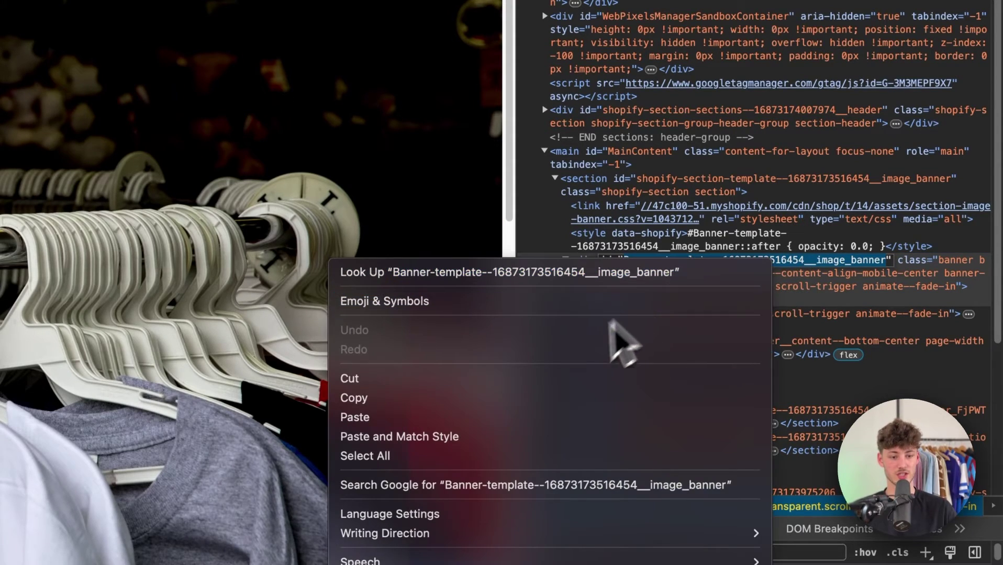
pyautogui.click(486, 402)
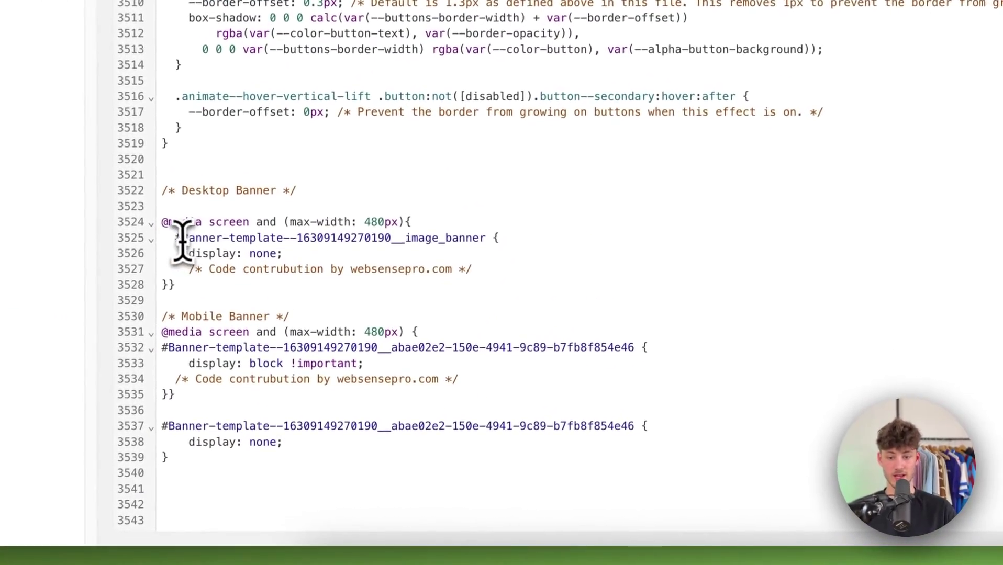
pyautogui.moveTo(229, 367); pyautogui.dragTo(269, 366)
pyautogui.moveTo(245, 239); pyautogui.dragTo(485, 235)
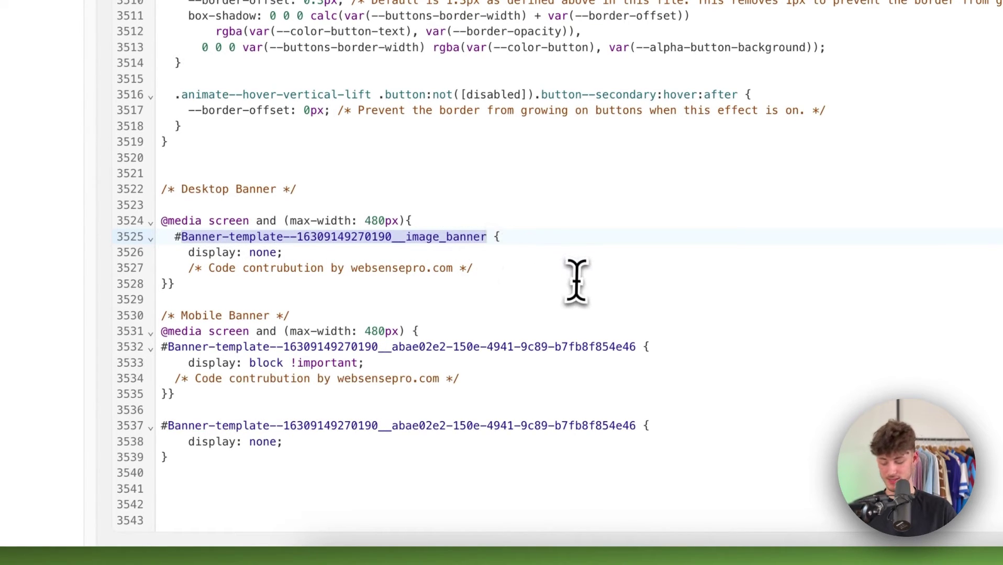
pyautogui.press('super+v')
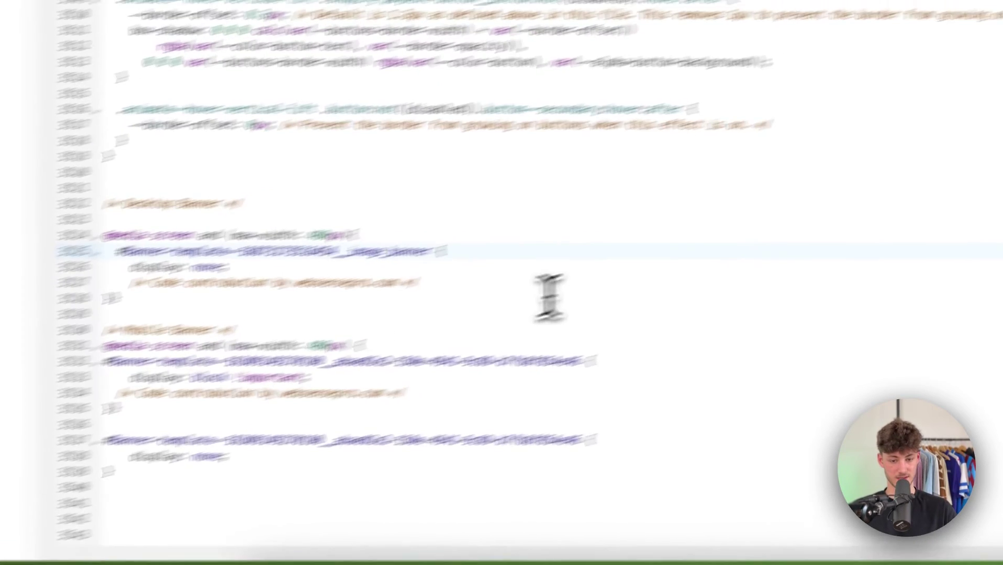
pyautogui.click(949, 140)
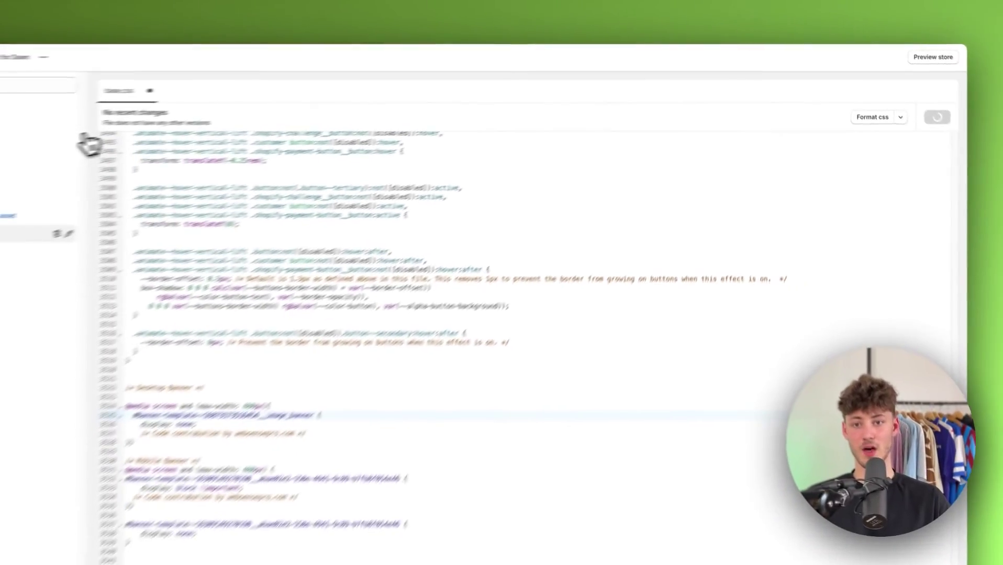
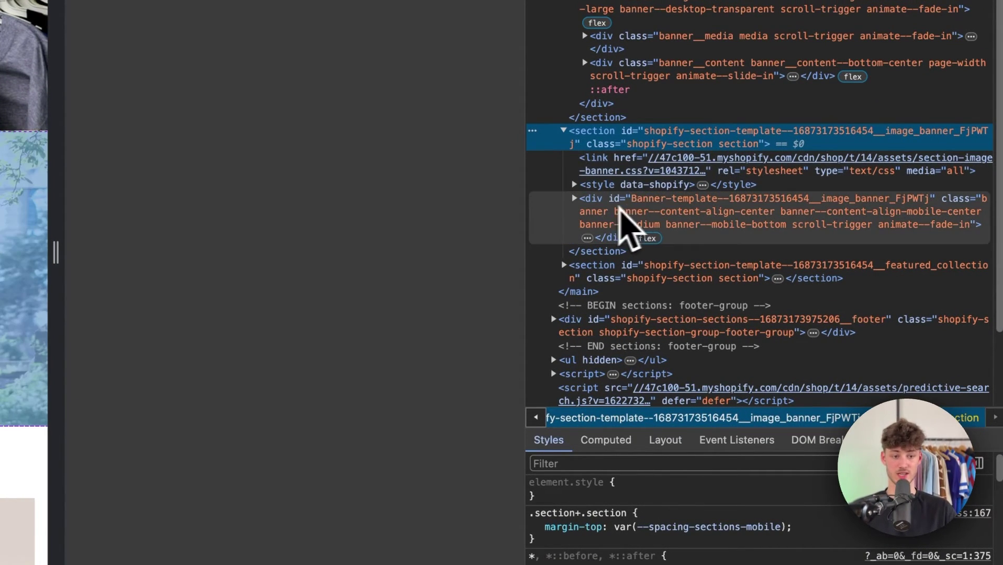
pyautogui.click(652, 217)
pyautogui.press('Right')
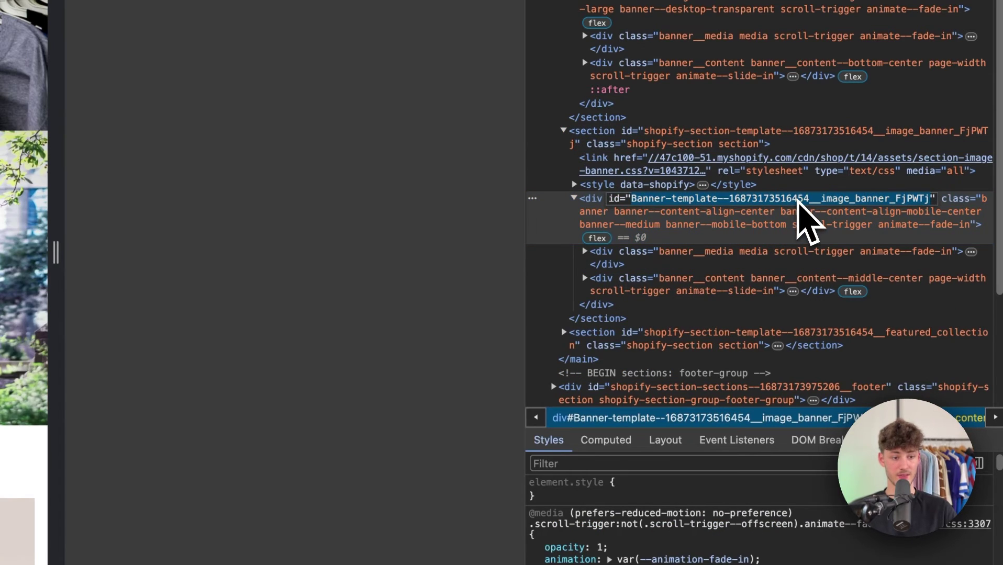
pyautogui.rightClick(748, 204)
pyautogui.click(603, 338)
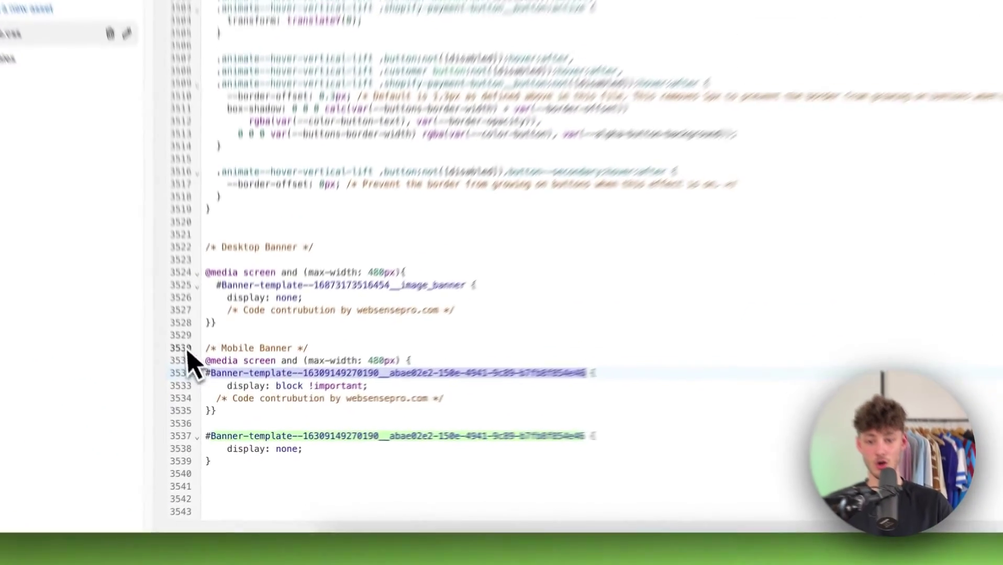
pyautogui.moveTo(211, 374); pyautogui.dragTo(572, 376)
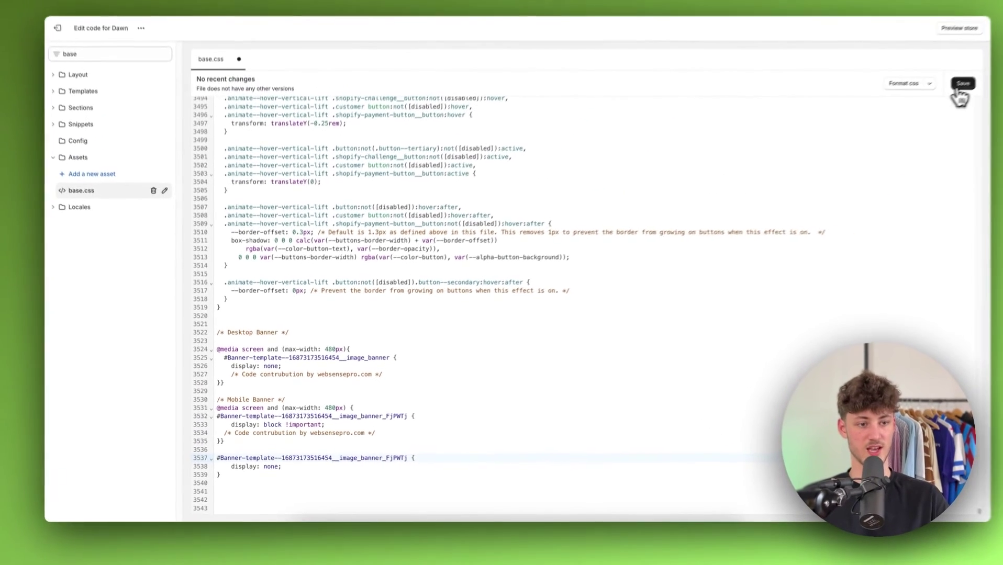
pyautogui.click(923, 105)
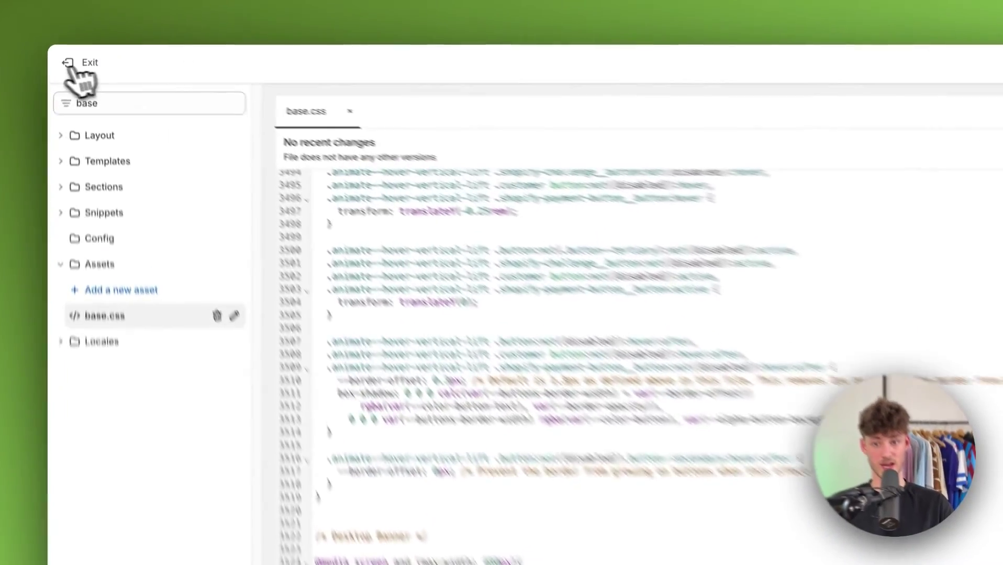
# Exit the code editor, view the current Dawn theme's store and check the home page banner on desktop
pyautogui.click(68, 55)
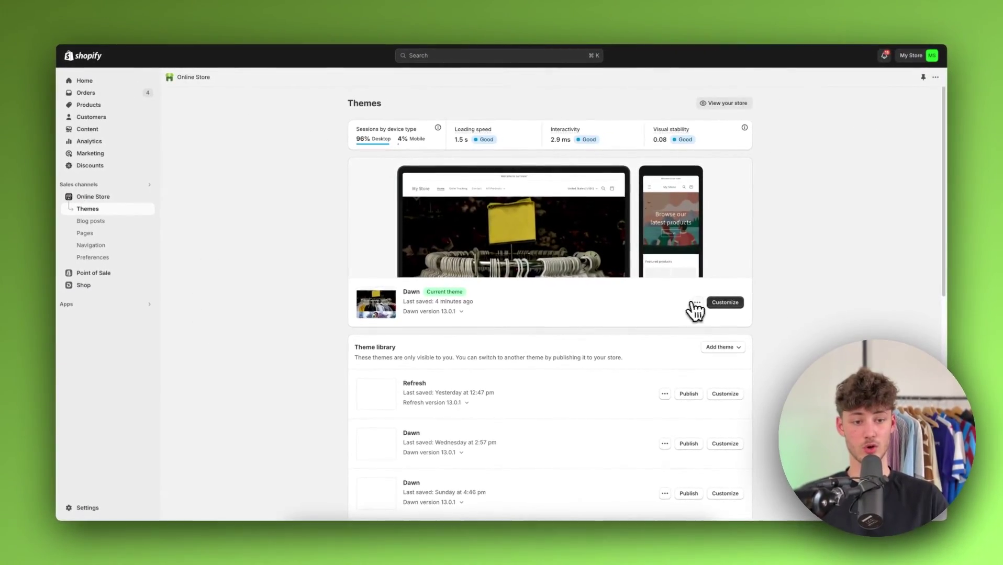
pyautogui.click(720, 312)
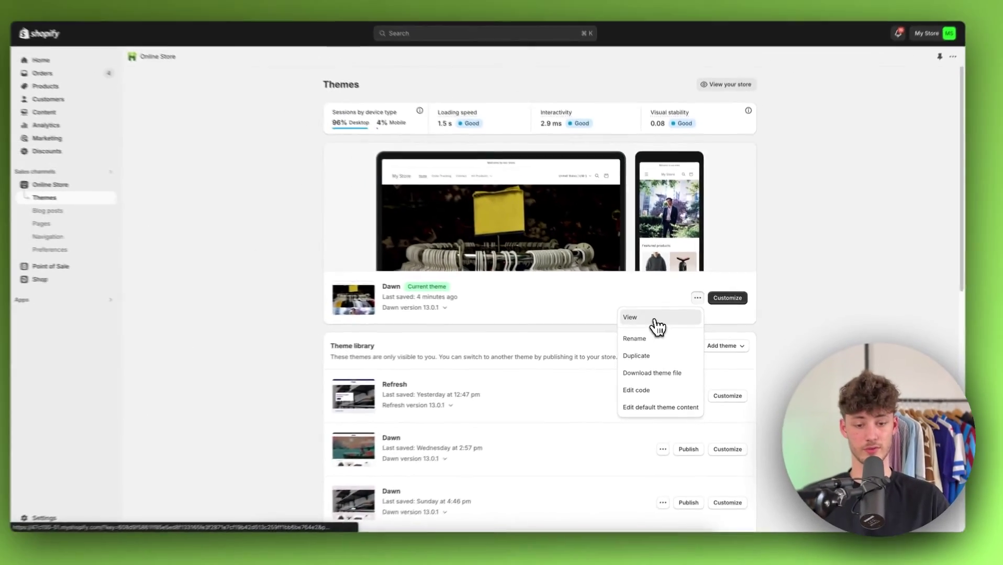
pyautogui.click(655, 321)
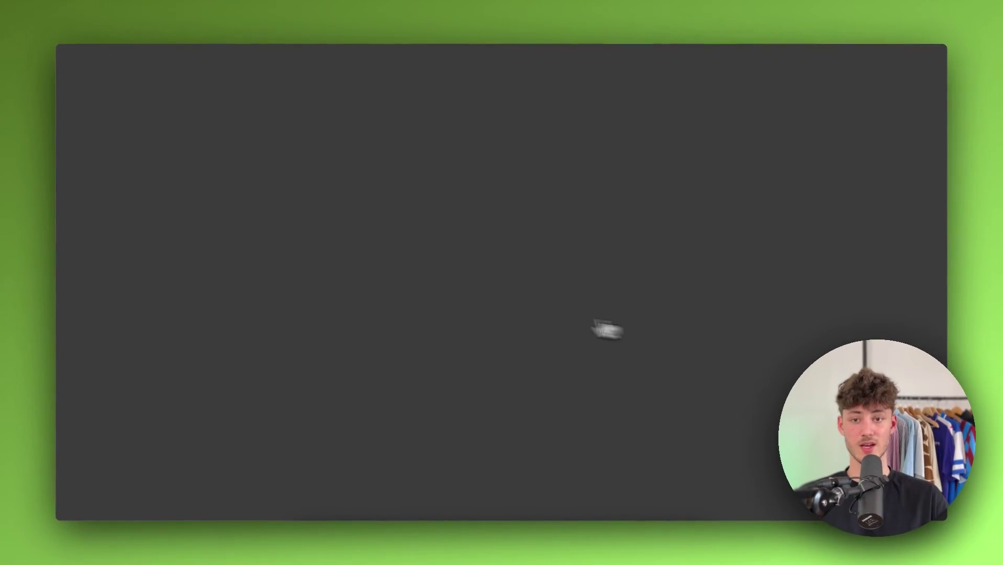
pyautogui.scroll(-5, 468, 335)
pyautogui.scroll(5, 450, 293)
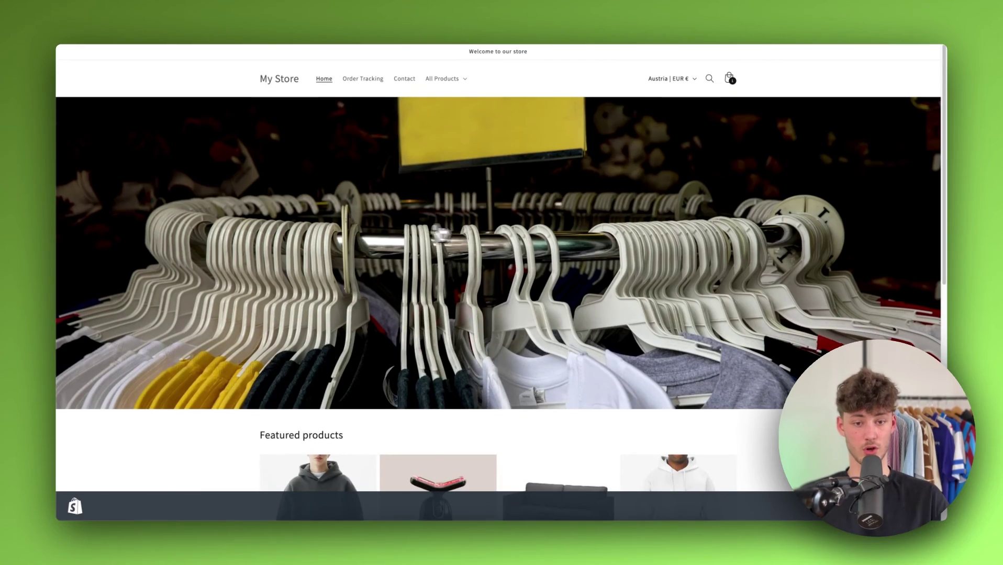
pyautogui.scroll(-3, 436, 230)
pyautogui.scroll(3, 492, 199)
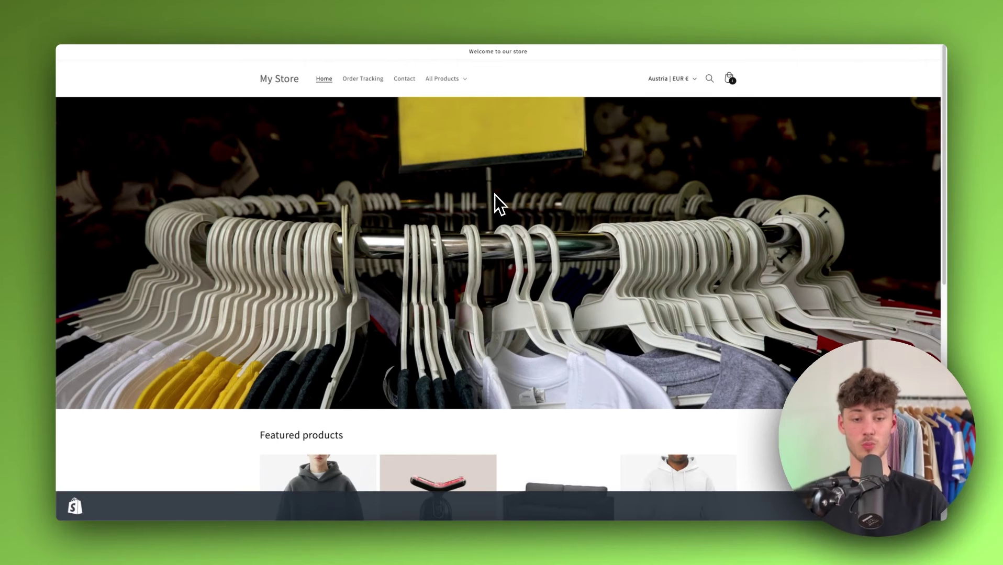
pyautogui.scroll(-3, 489, 197)
pyautogui.scroll(3, 490, 200)
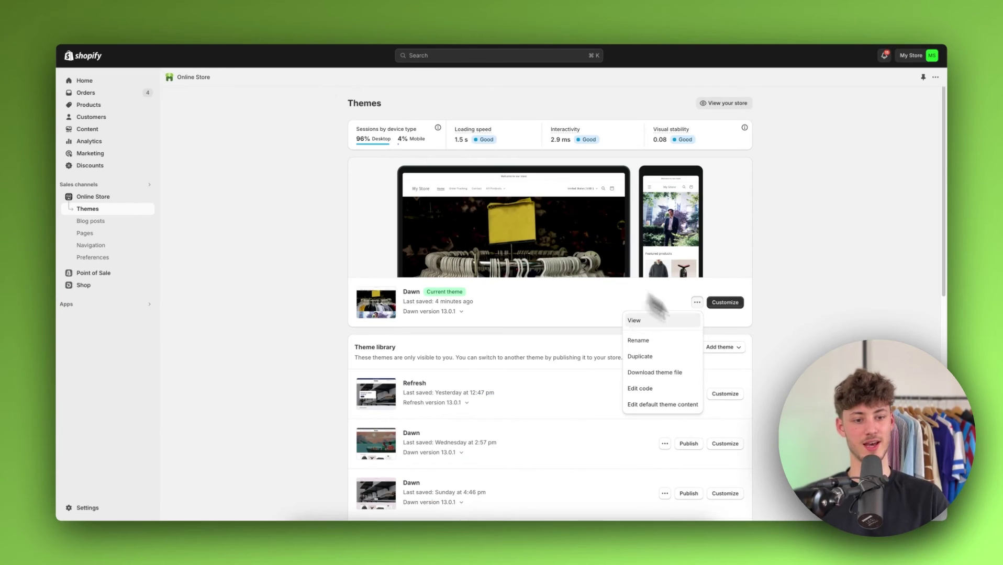
# Open the Dawn theme for customizing, switch the home page preview to mobile and check the Image banner sections
pyautogui.click(725, 303)
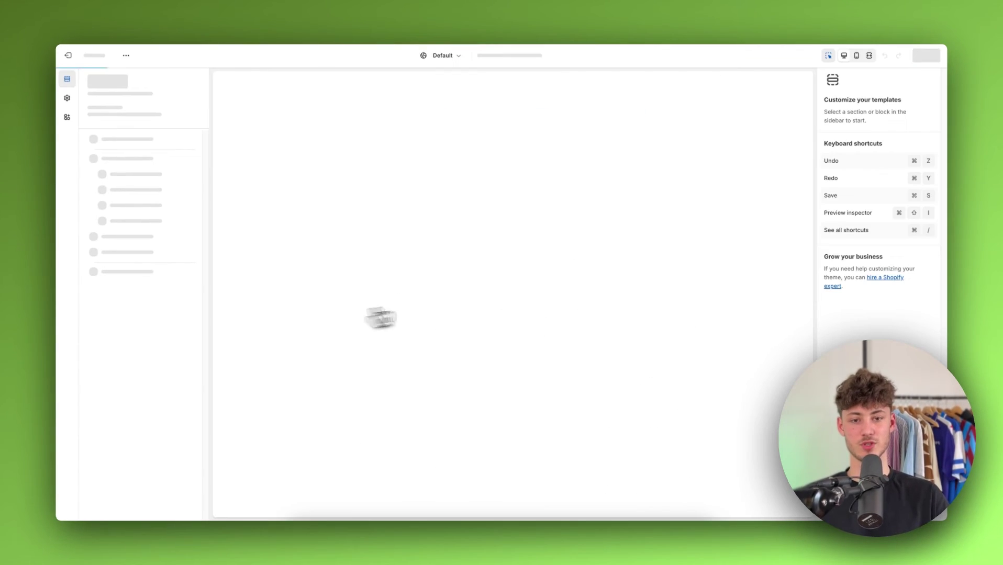
pyautogui.scroll(-3, 451, 301)
pyautogui.scroll(3, 450, 298)
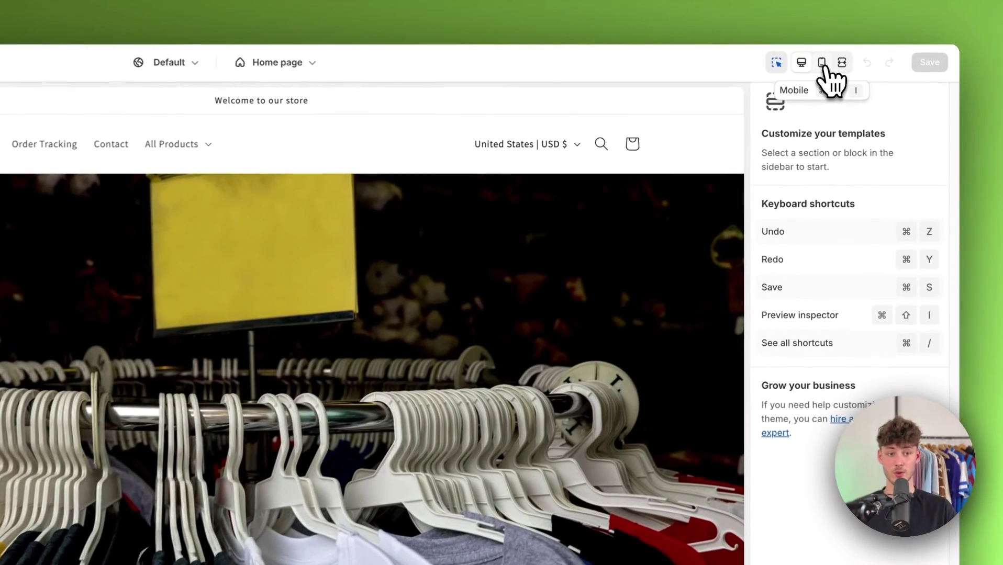
pyautogui.click(861, 56)
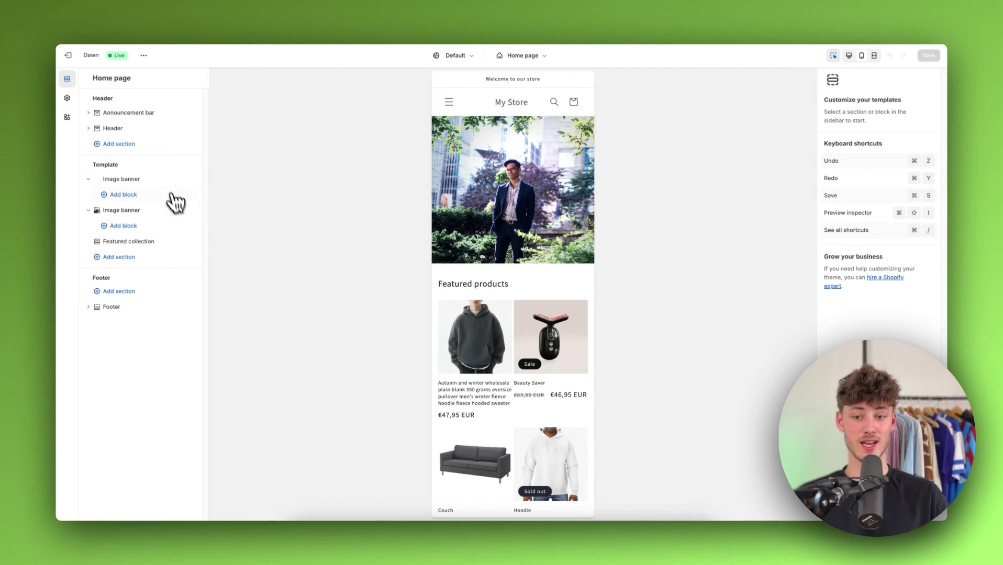
pyautogui.click(157, 180)
pyautogui.click(140, 212)
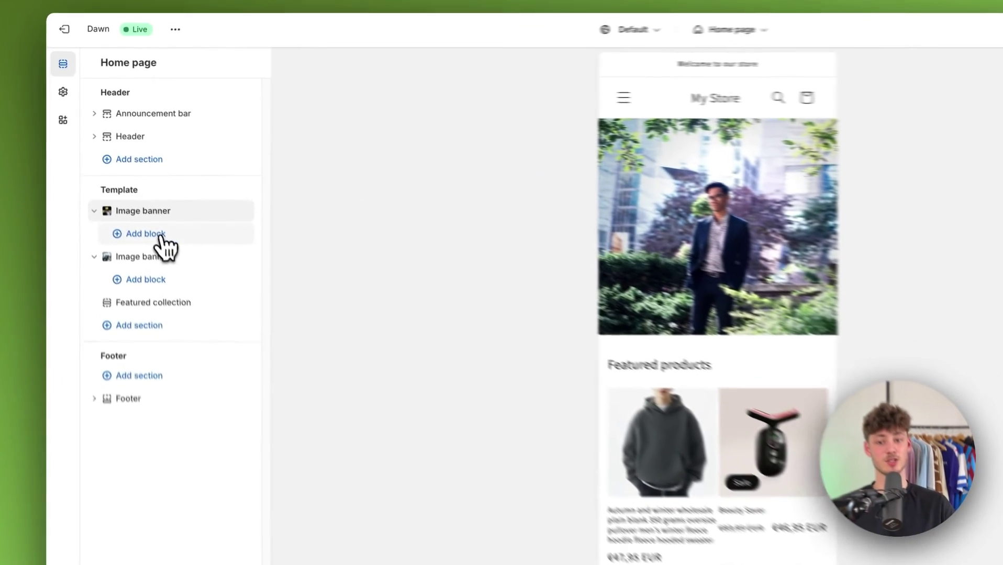
pyautogui.click(123, 194)
pyautogui.click(557, 254)
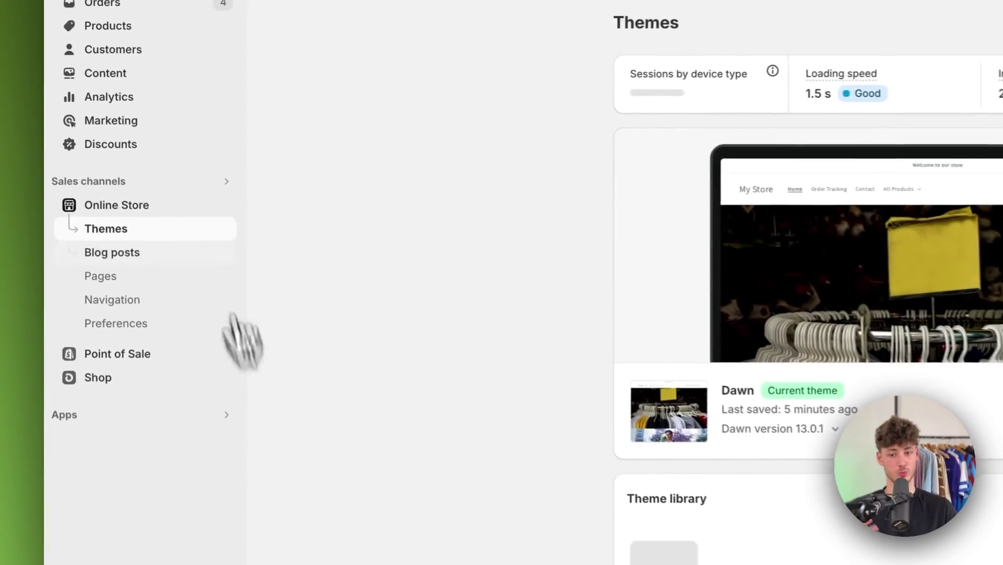
# Return to the store's home page and inspect the clothing-rack banner element
pyautogui.click(226, 183)
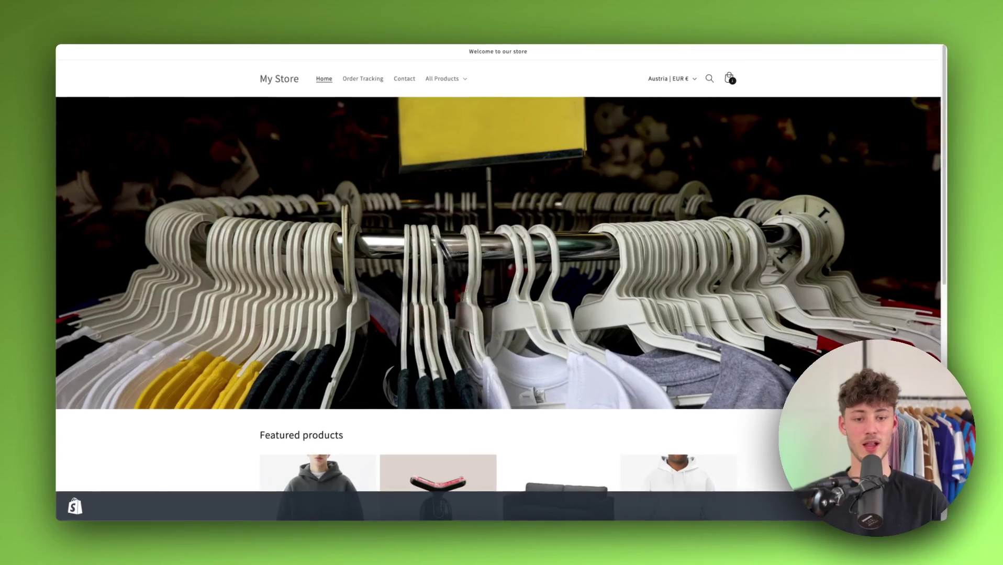
pyautogui.rightClick(453, 281)
pyautogui.click(487, 439)
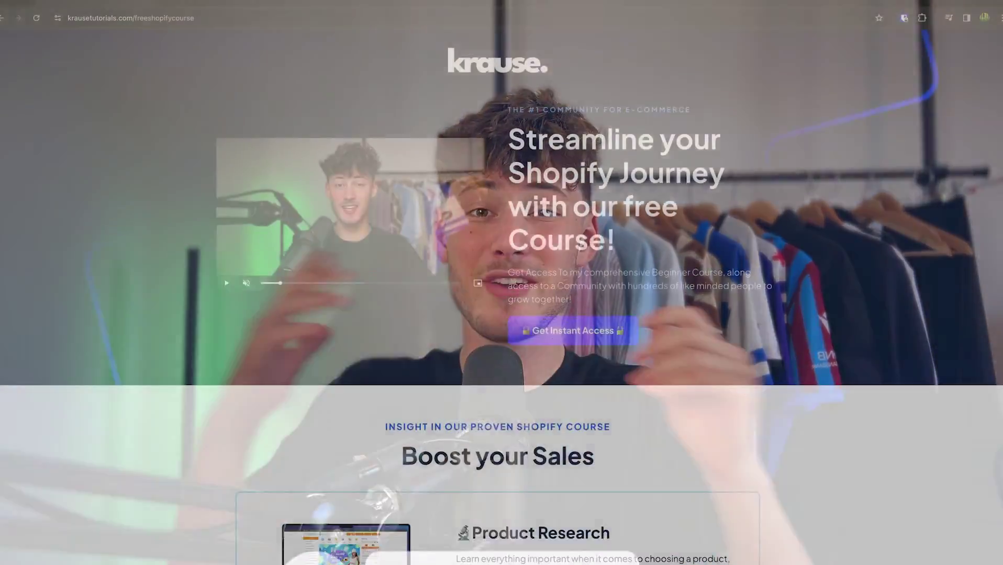
pyautogui.scroll(-10, 502, 282)
pyautogui.scroll(5, 502, 283)
pyautogui.scroll(6, 487, 399)
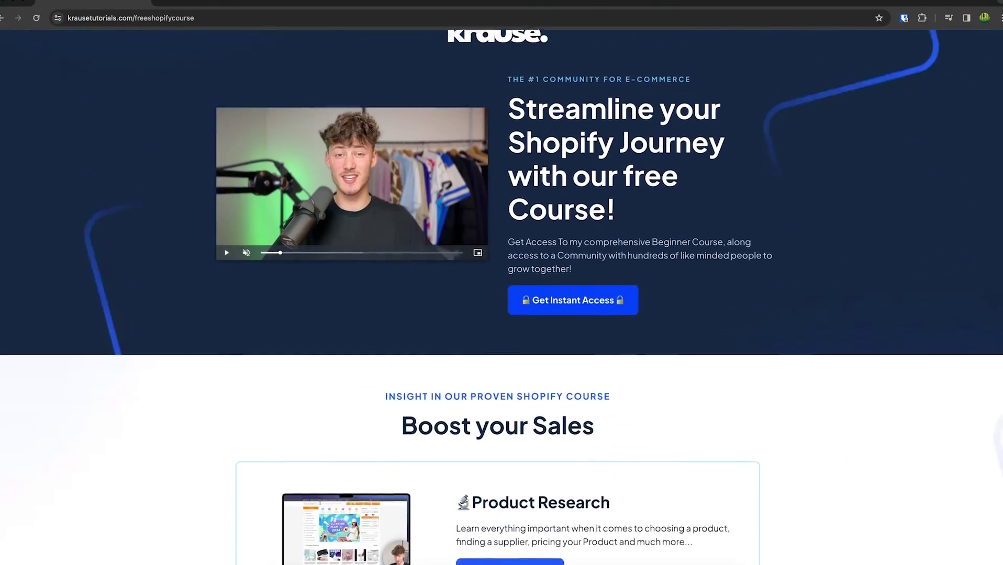
pyautogui.moveTo(503, 125); pyautogui.dragTo(653, 247)
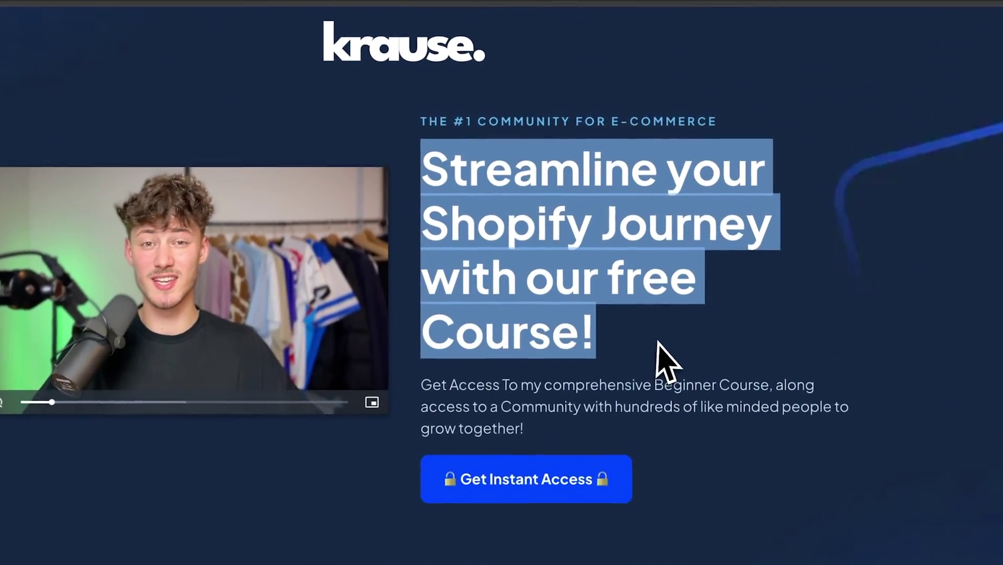